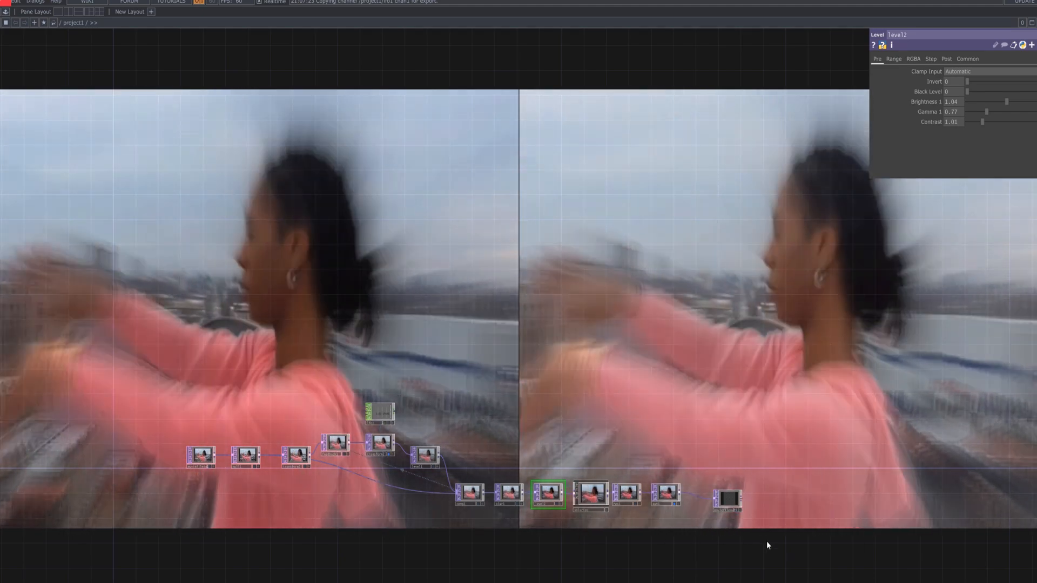
Delete all existing operators from the network and place a Movie File In TOP in the empty project
left_click_drag(766, 541, 139, 382)
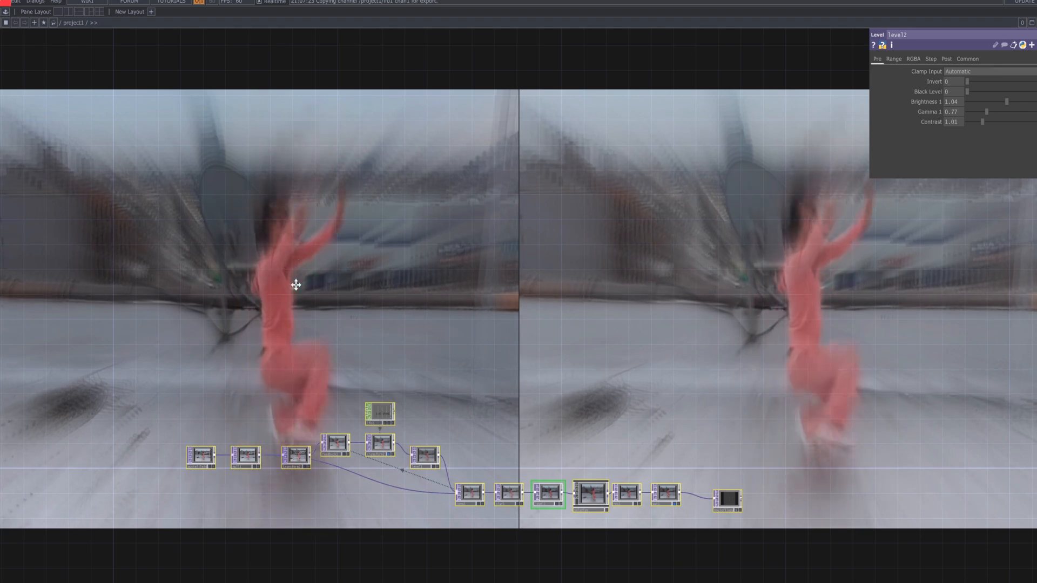
key("Delete")
key("Tab")
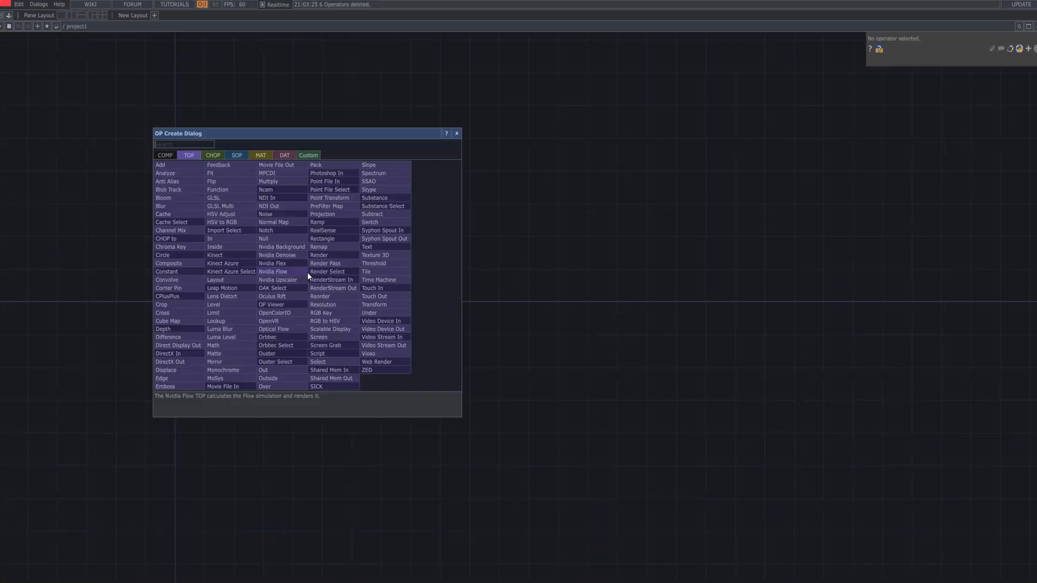
left_click(234, 390)
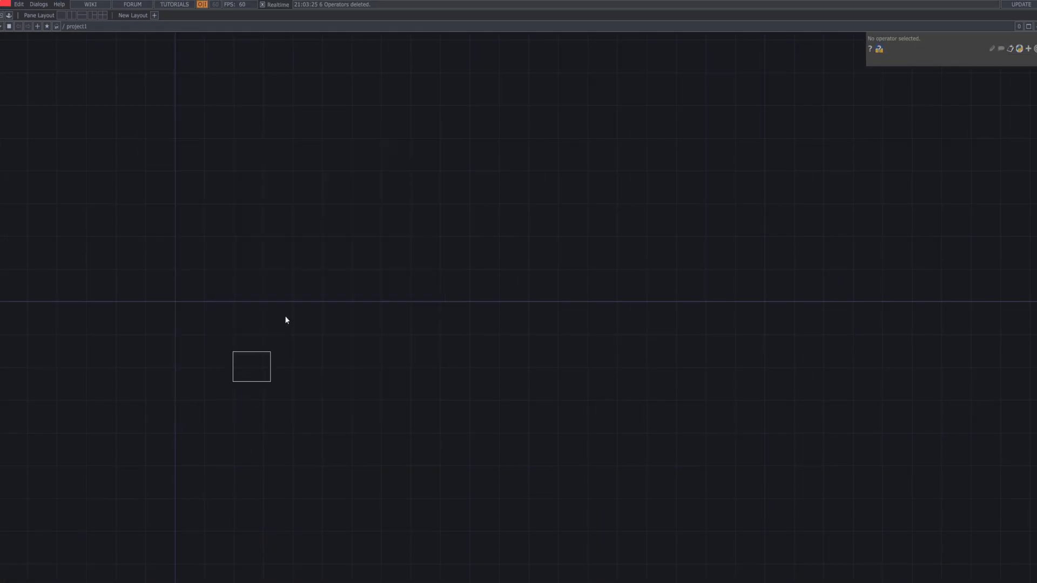
left_click(290, 291)
scroll(289, 290, "up", 3)
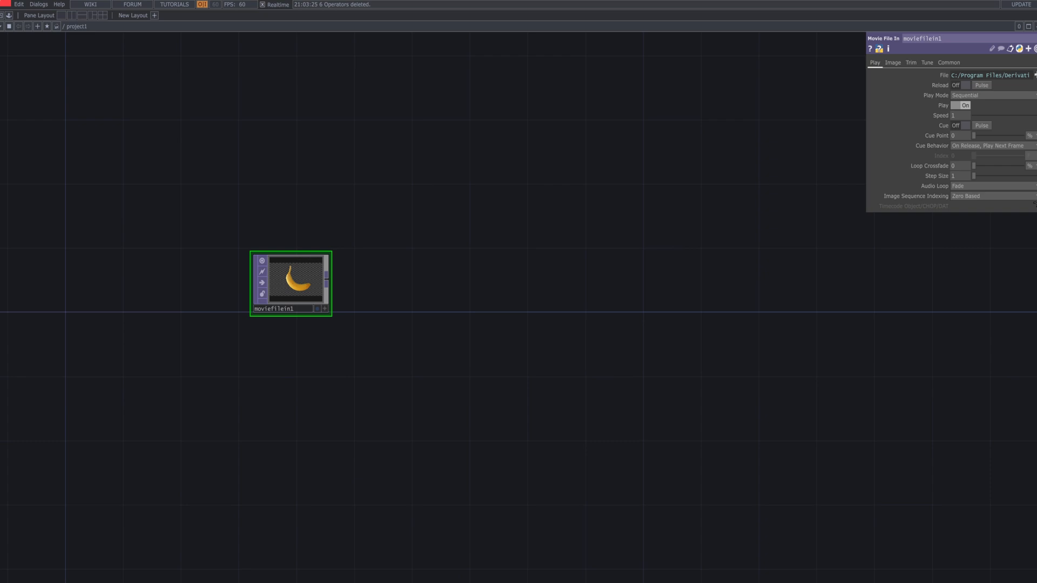
Load the video file 2.mp4 into the Movie File In operator
left_click(1034, 75)
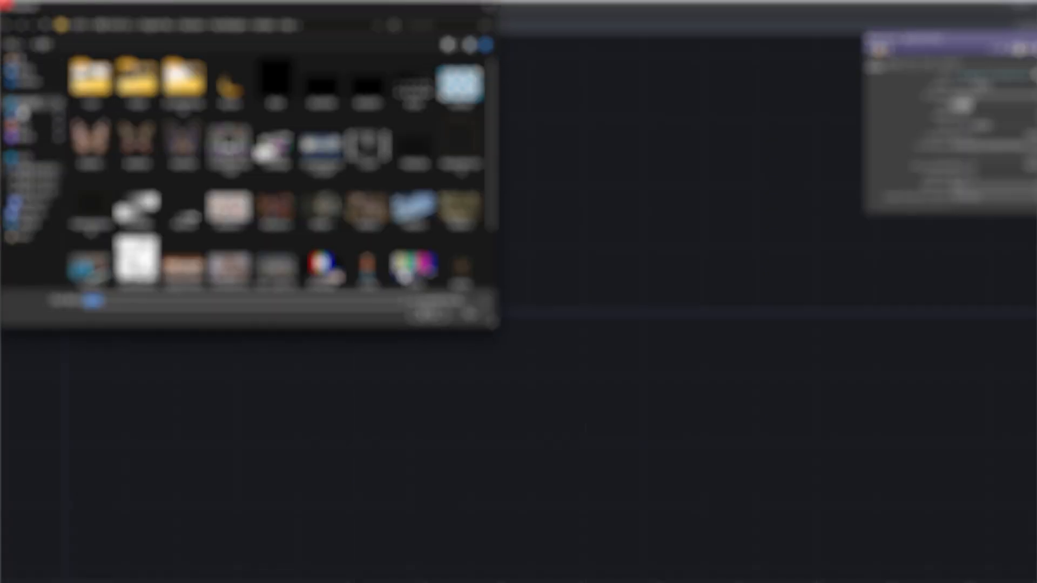
left_click(24, 105)
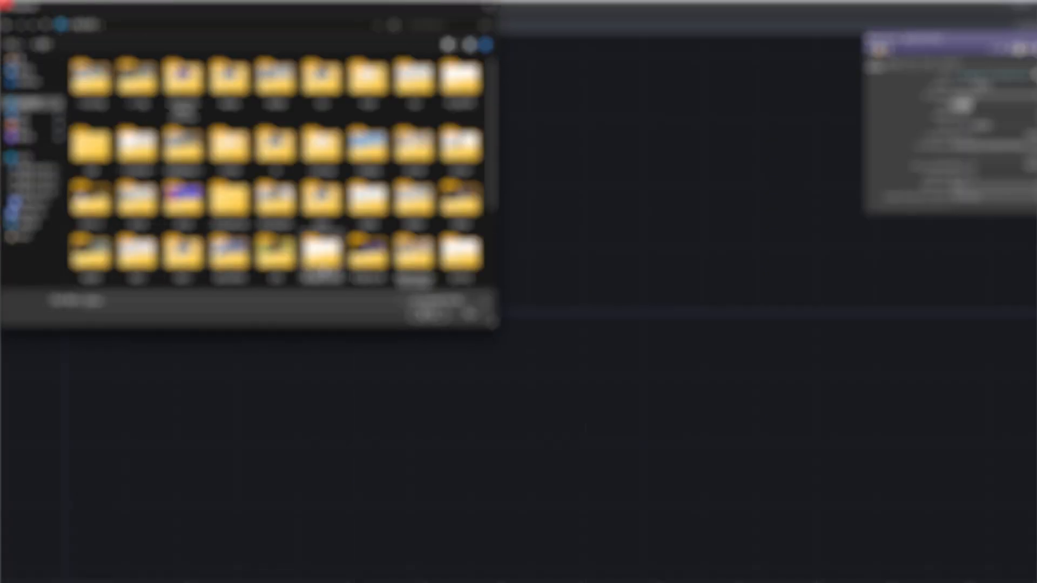
double_click(184, 254)
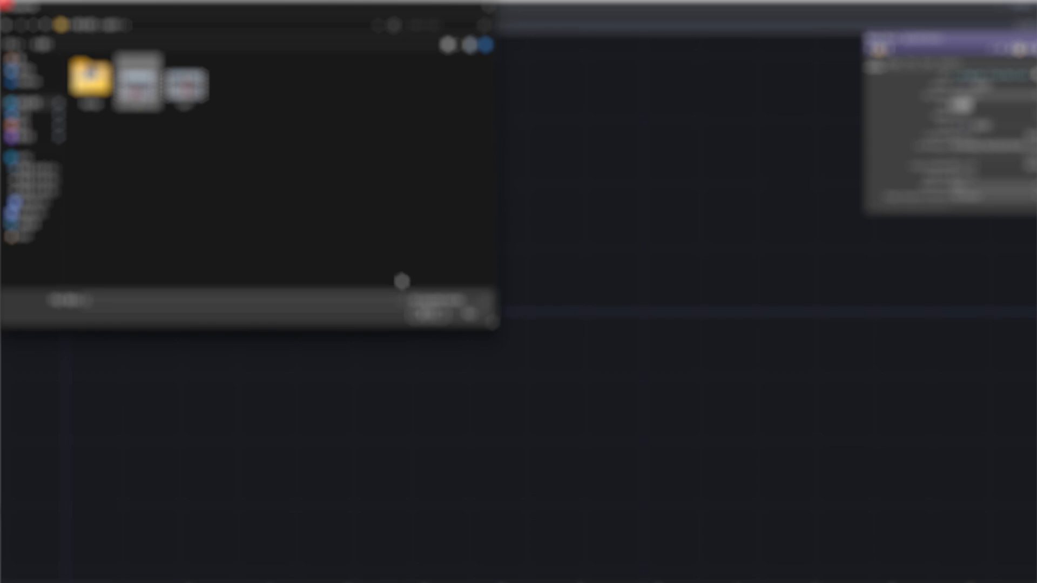
left_click(429, 314)
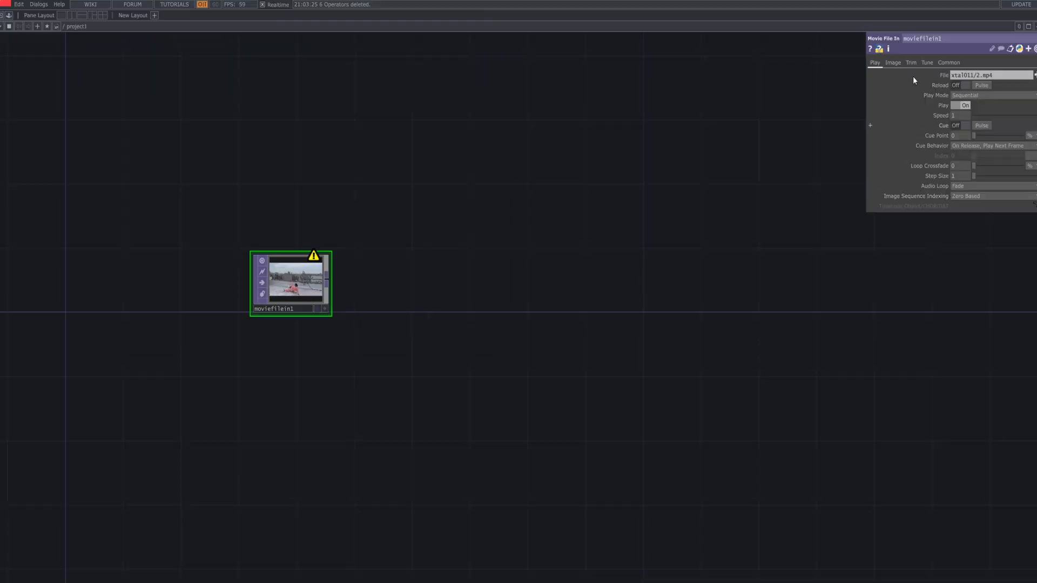
Set the Movie File In's output to a custom resolution of 1280 x 720
left_click(949, 63)
left_click(1032, 74)
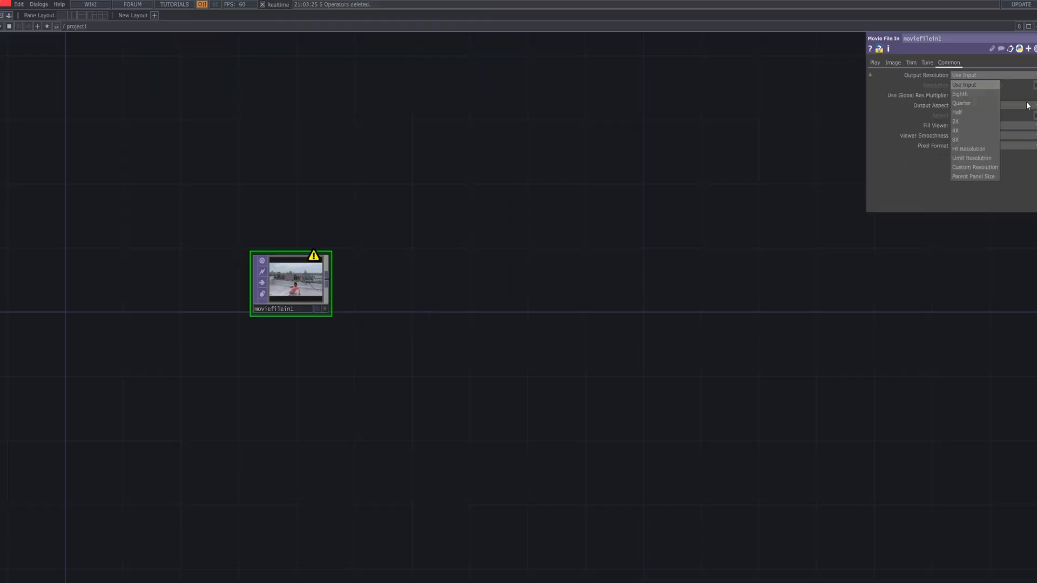
left_click(975, 167)
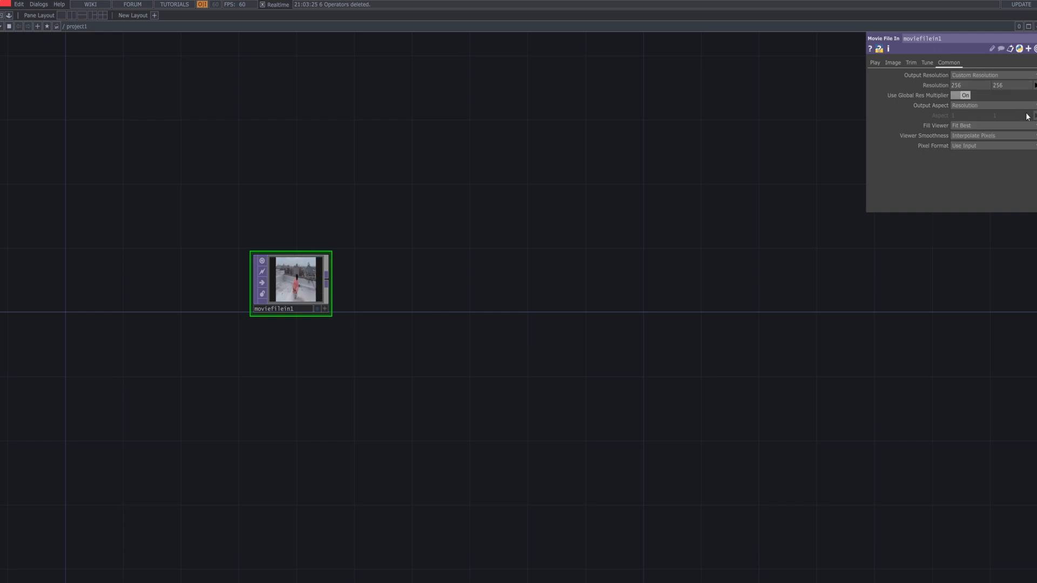
left_click(1034, 85)
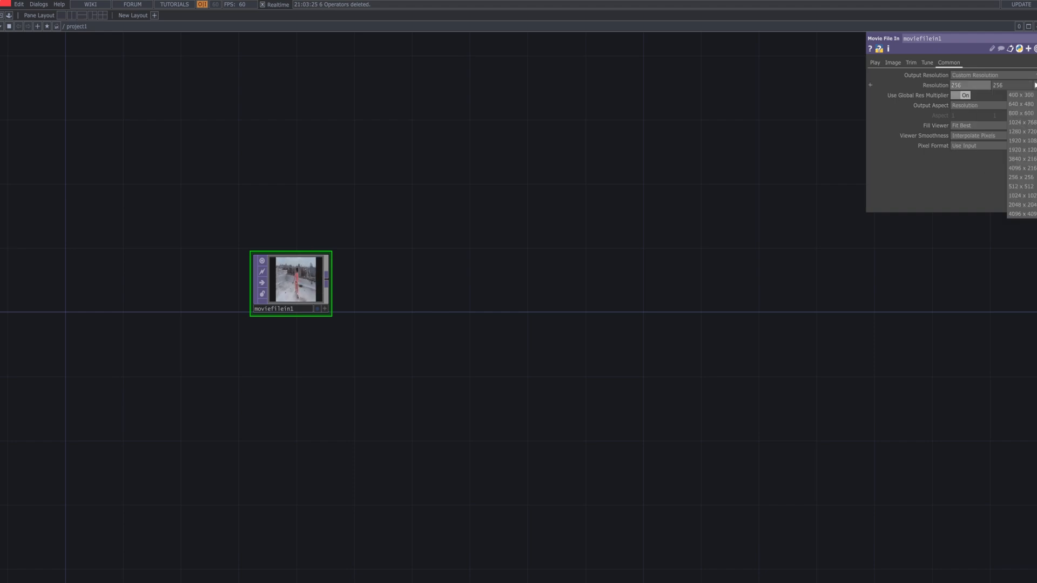
left_click(1034, 132)
Add a Null TOP connected to the output of moviefilein1
right_click(326, 281)
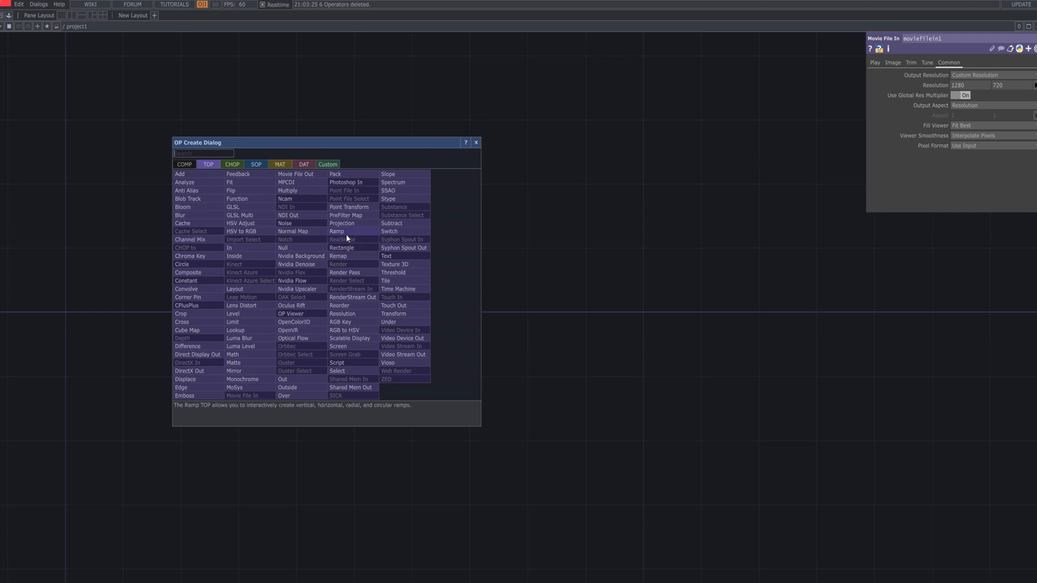
type("nu")
left_click(312, 244)
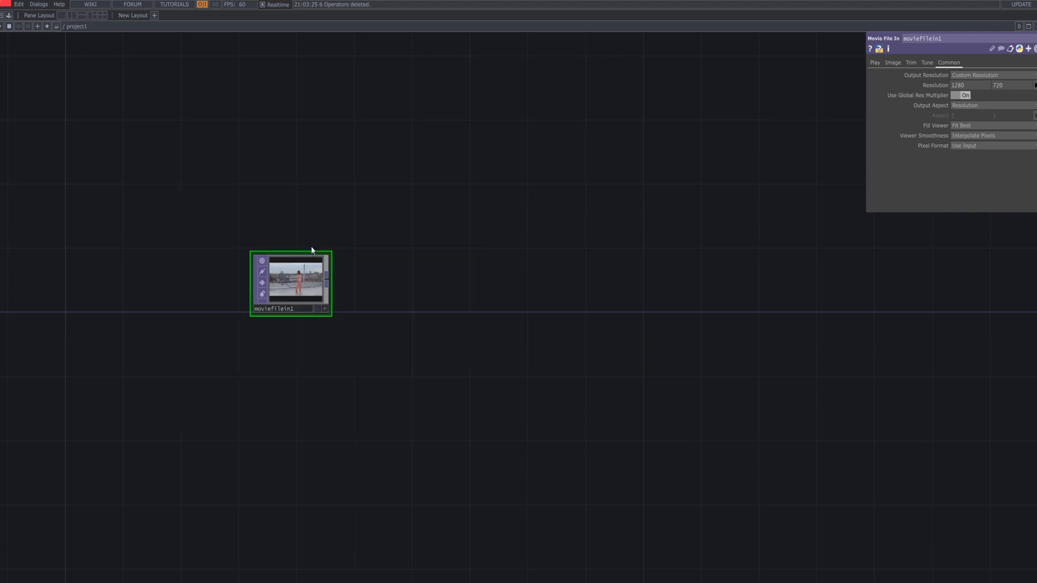
left_click(415, 286)
left_click_drag(516, 296, 352, 278)
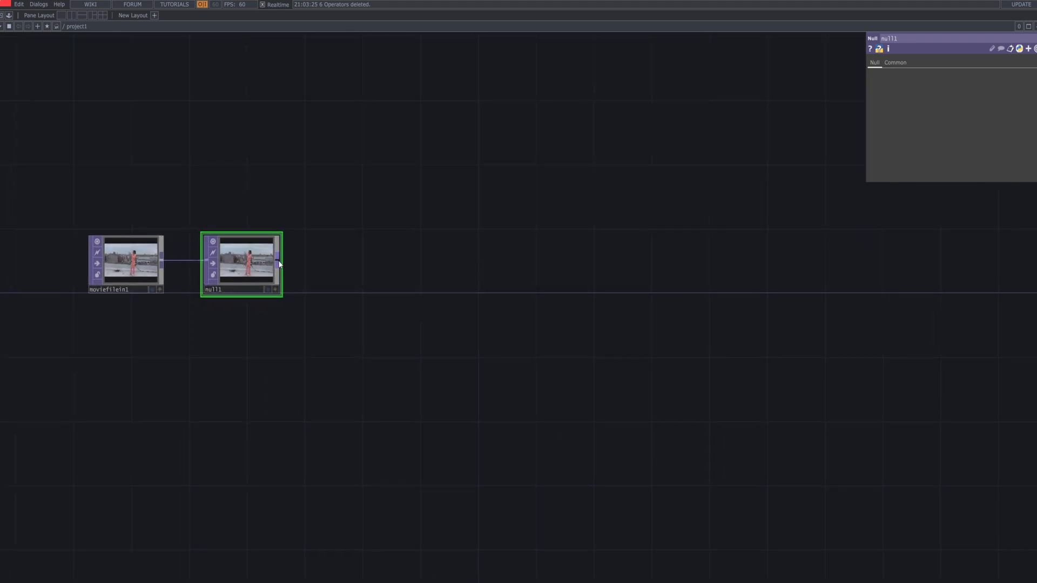
Add a Transform TOP after null1 and set its scale to 1.3 on both axes
left_click(279, 264)
type("tra")
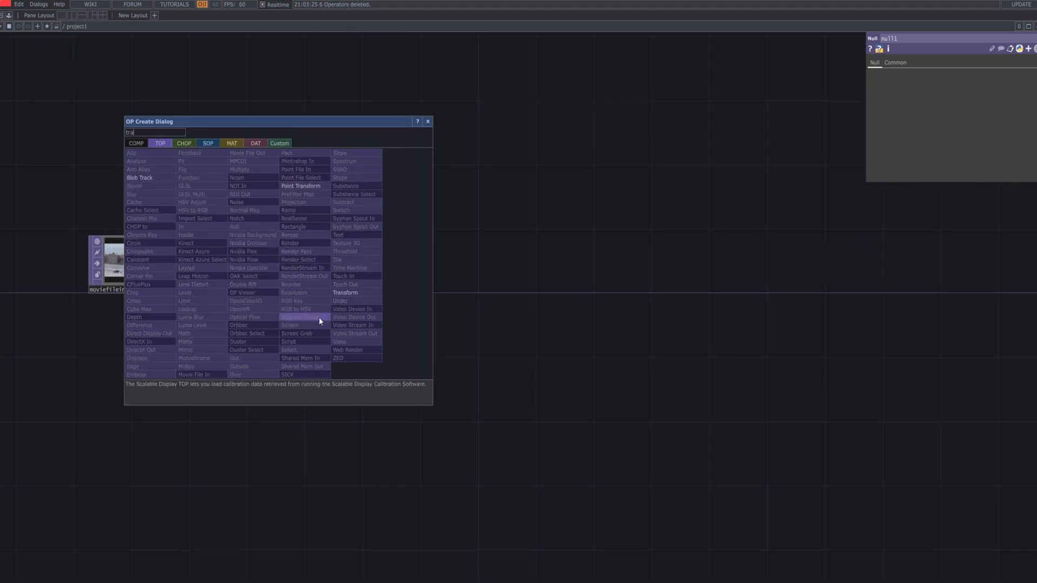
left_click(350, 292)
left_click(365, 249)
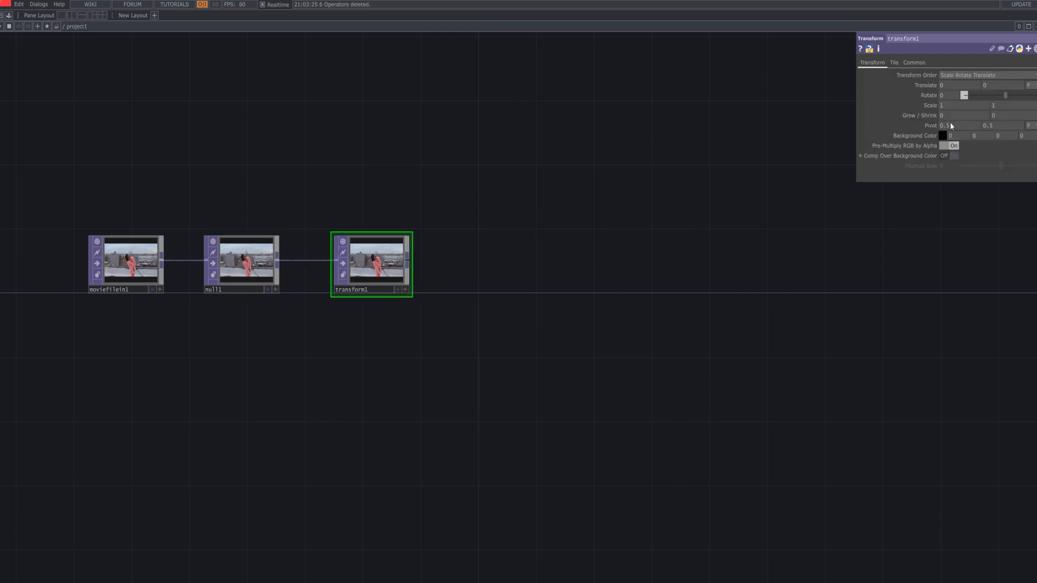
middle_click_drag(931, 108, 932, 92)
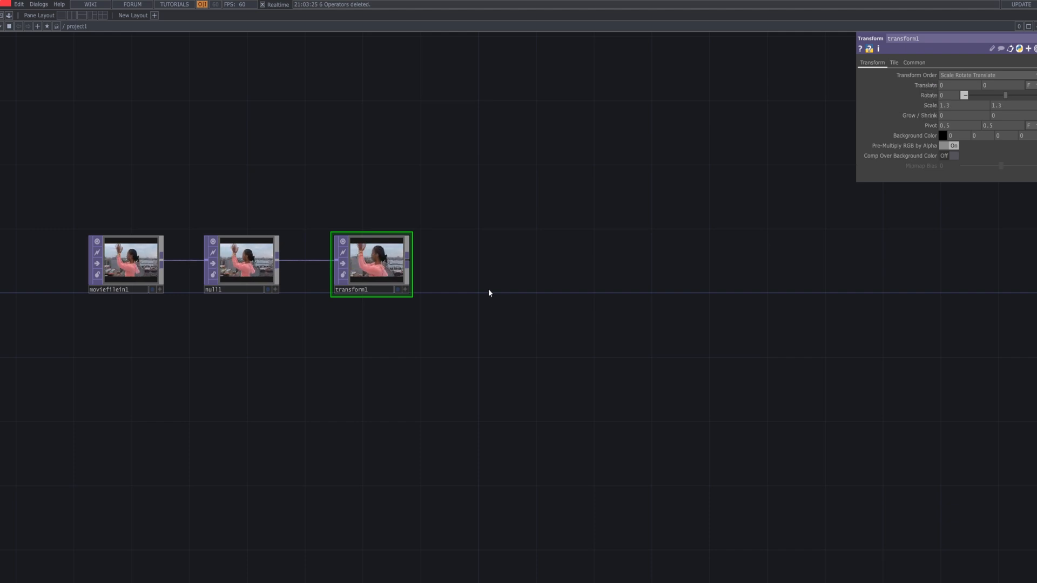
Add a Feedback TOP connected to the output of transform1
right_click(406, 260)
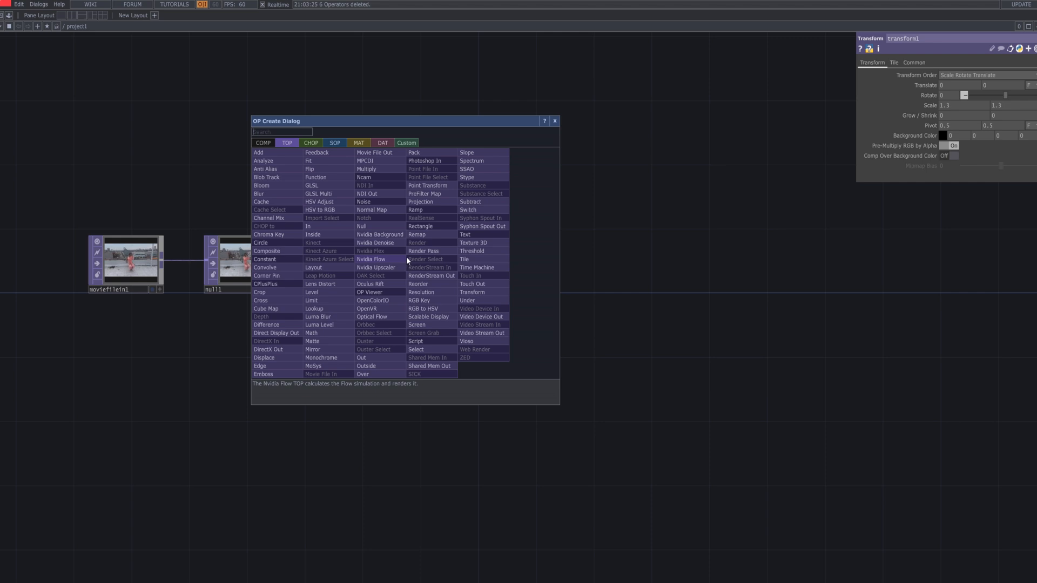
type("ffe")
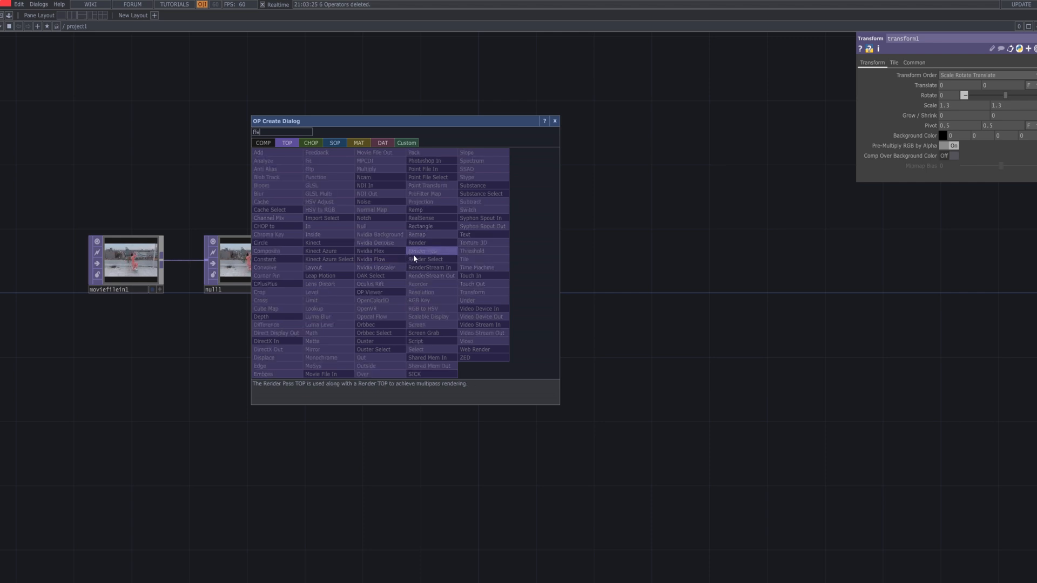
key("BackSpace")
key("BackSpace")
type("e")
left_click(321, 154)
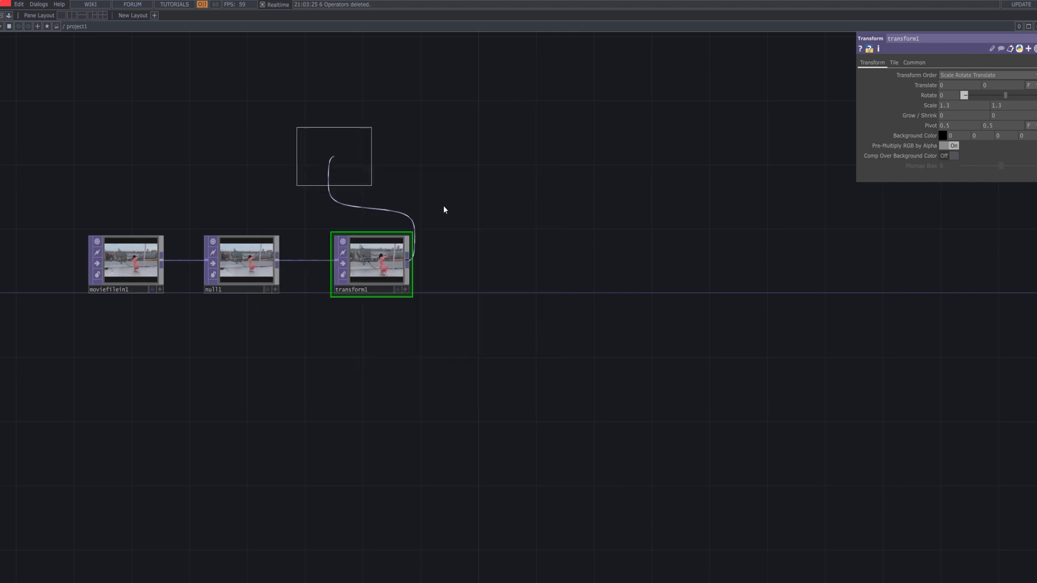
left_click(477, 266)
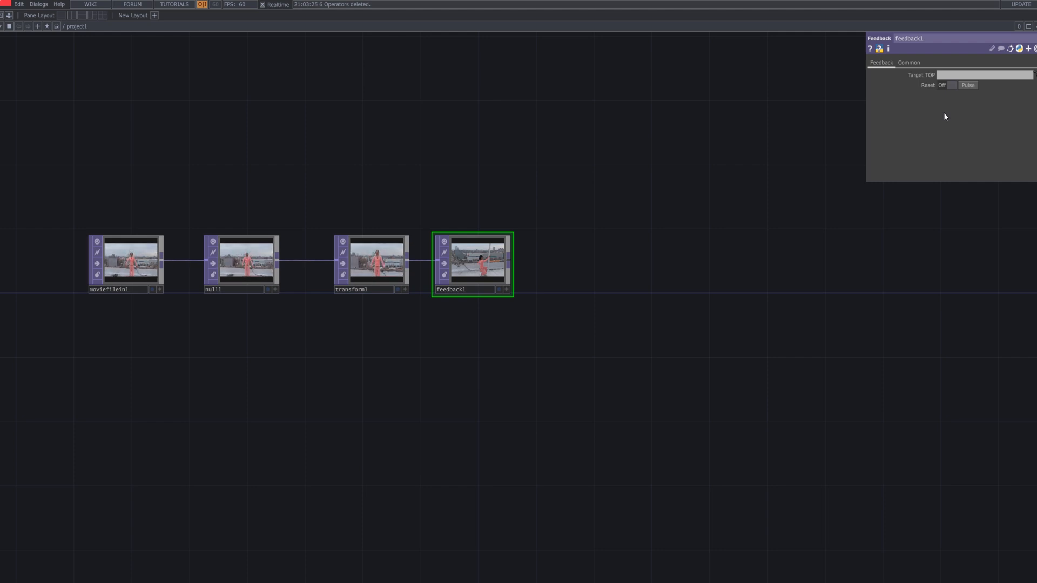
Add a second Transform TOP connected to the output of feedback1
key("Tab")
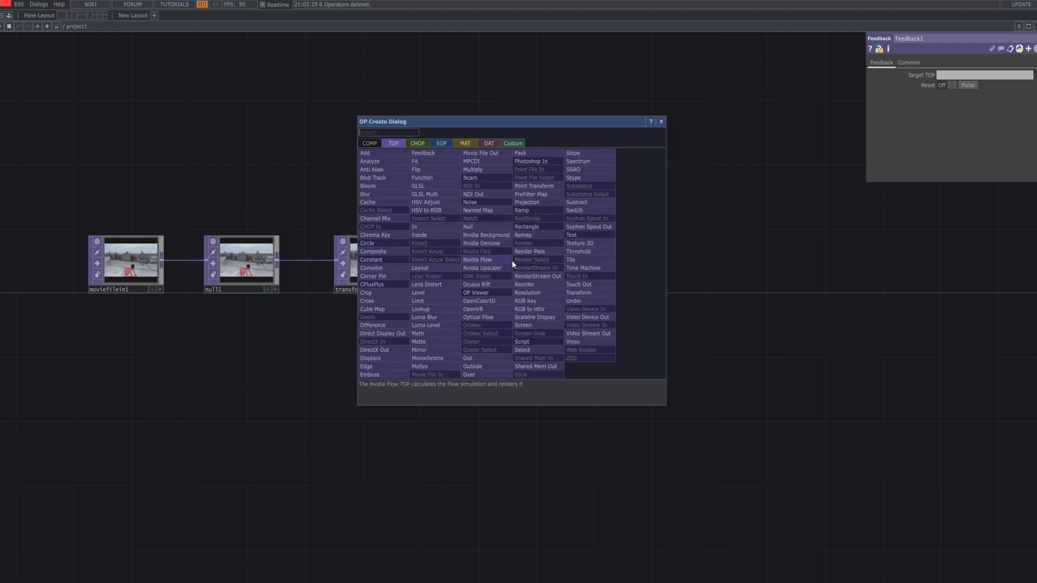
type("tran")
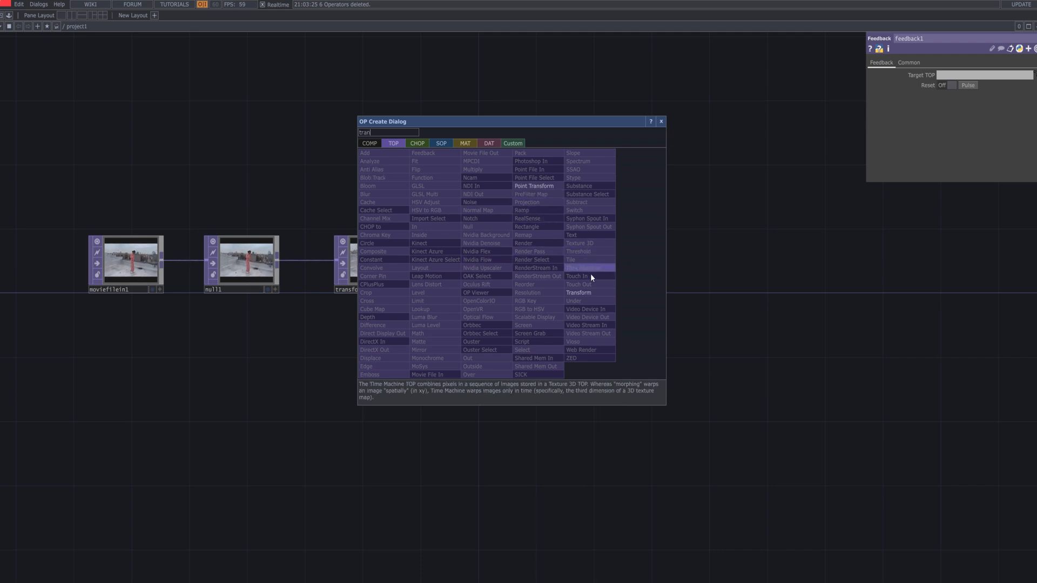
key("Escape")
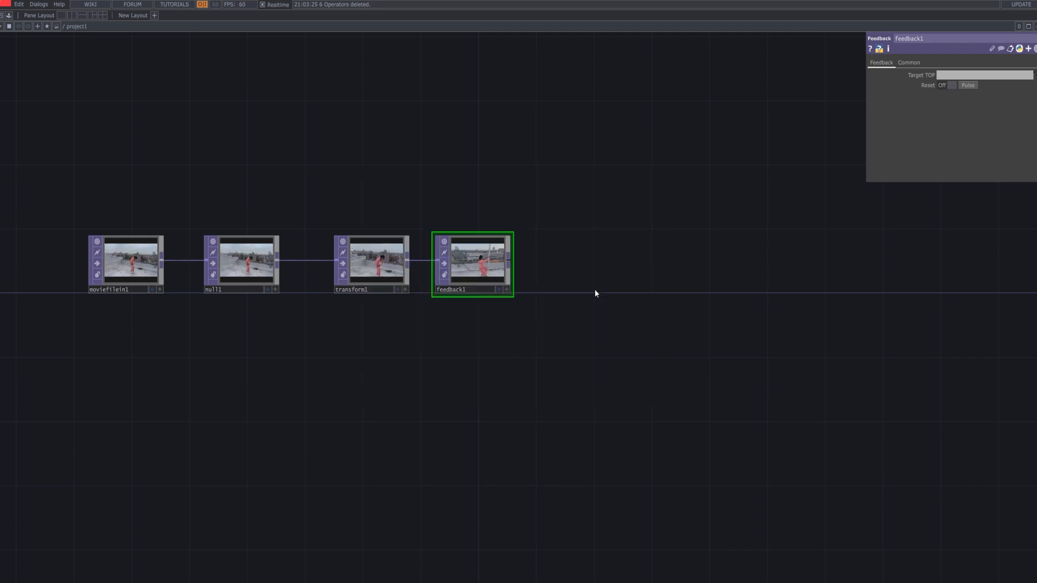
left_click(586, 260)
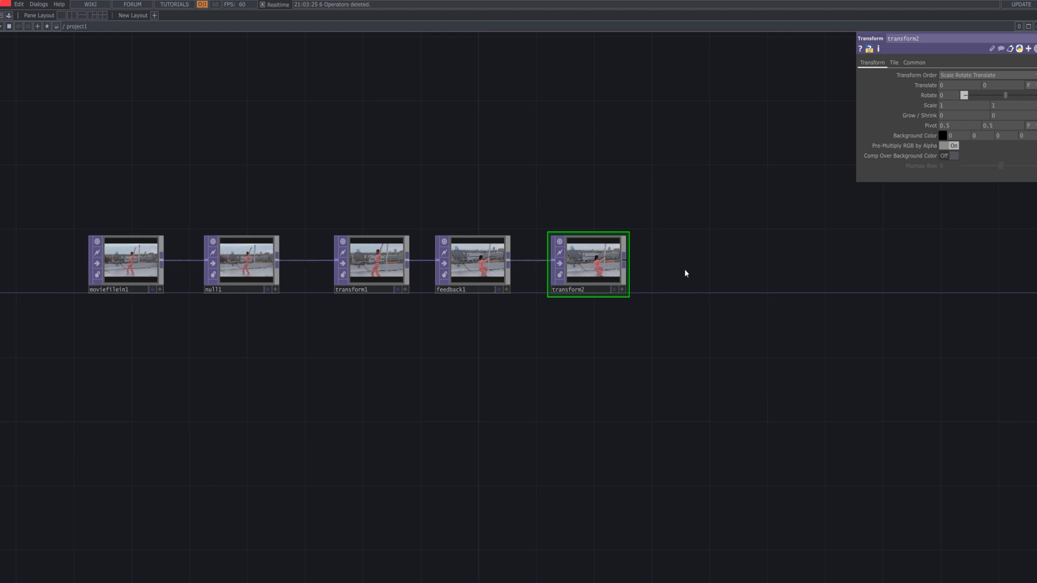
Add a Level TOP after transform2 and set its post opacity to 0.81
right_click(621, 257)
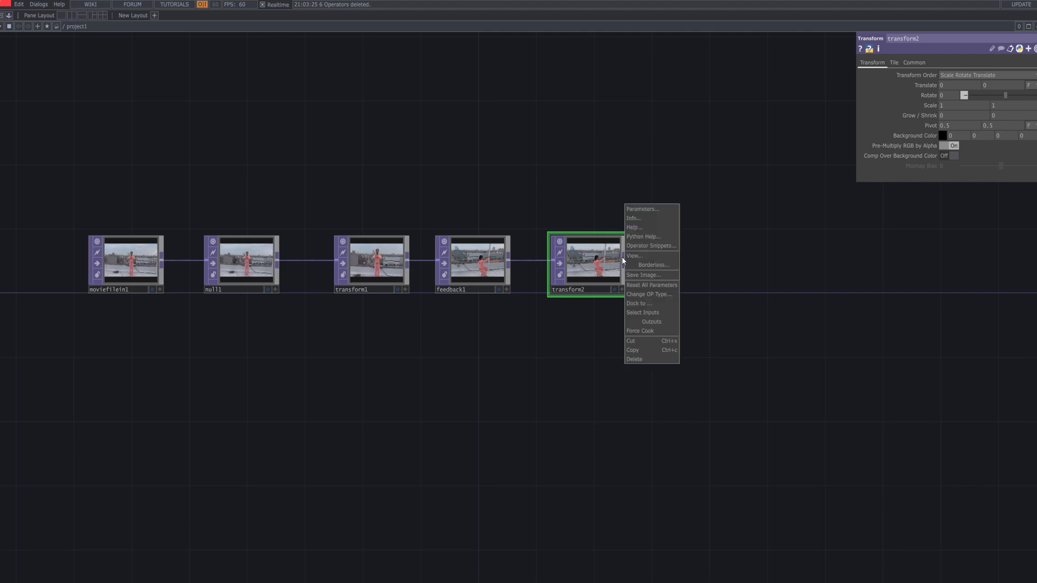
left_click(604, 324)
right_click(625, 258)
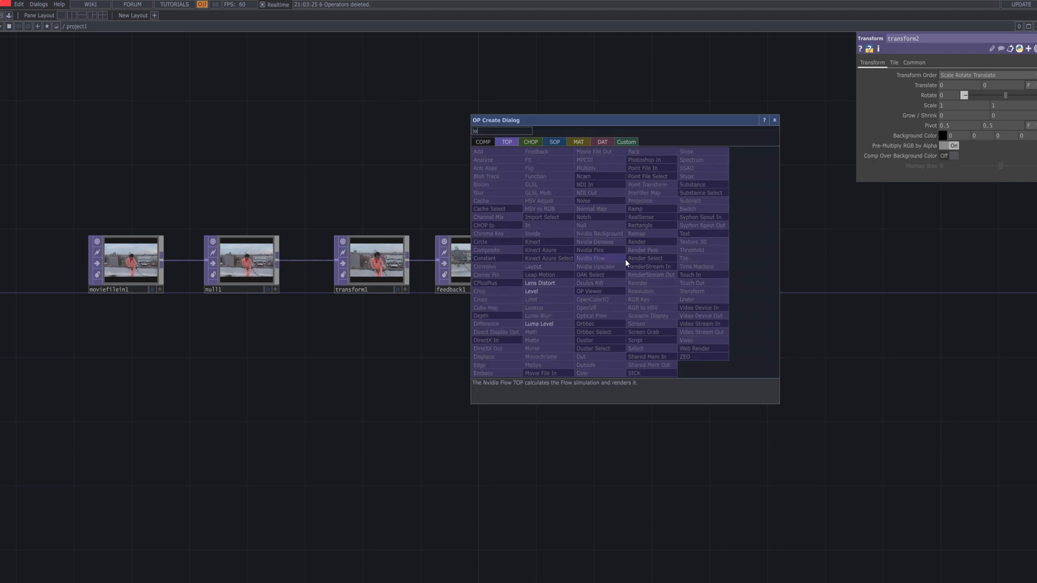
left_click(556, 300)
left_click(705, 267)
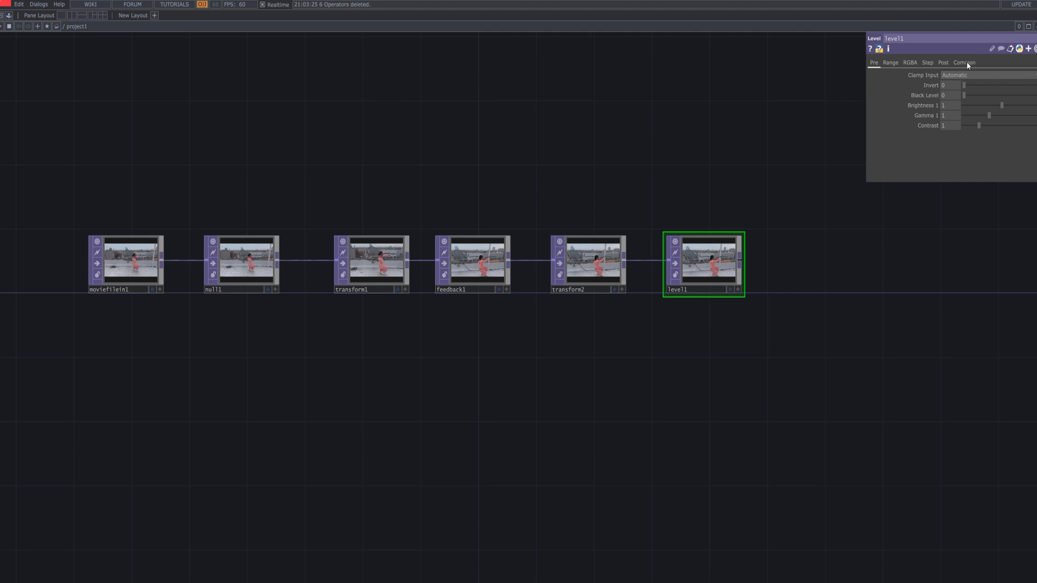
left_click(942, 63)
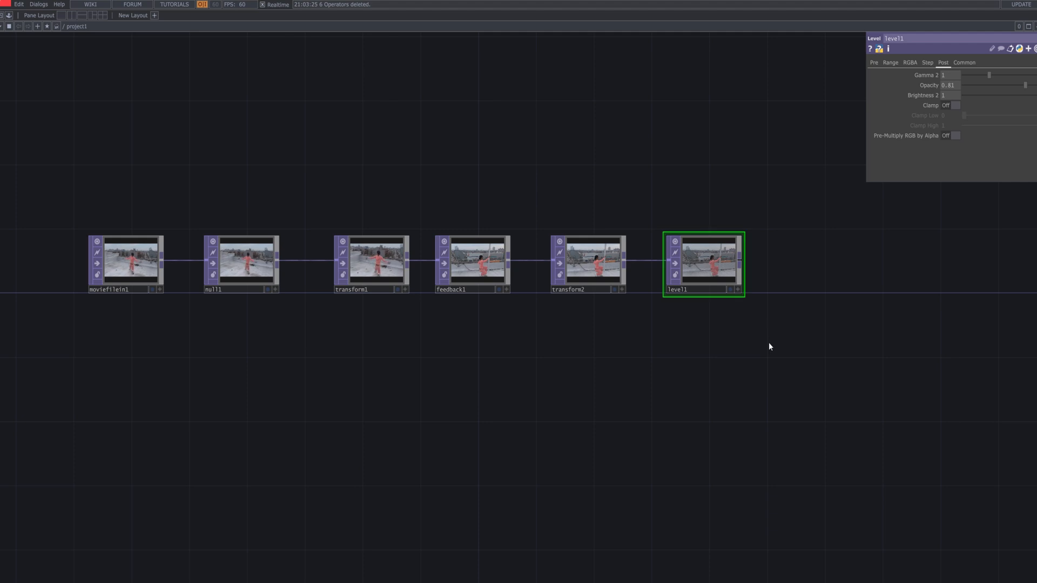
Place a Composite TOP below level1 and connect level1's output to its input
key("Tab")
type("d")
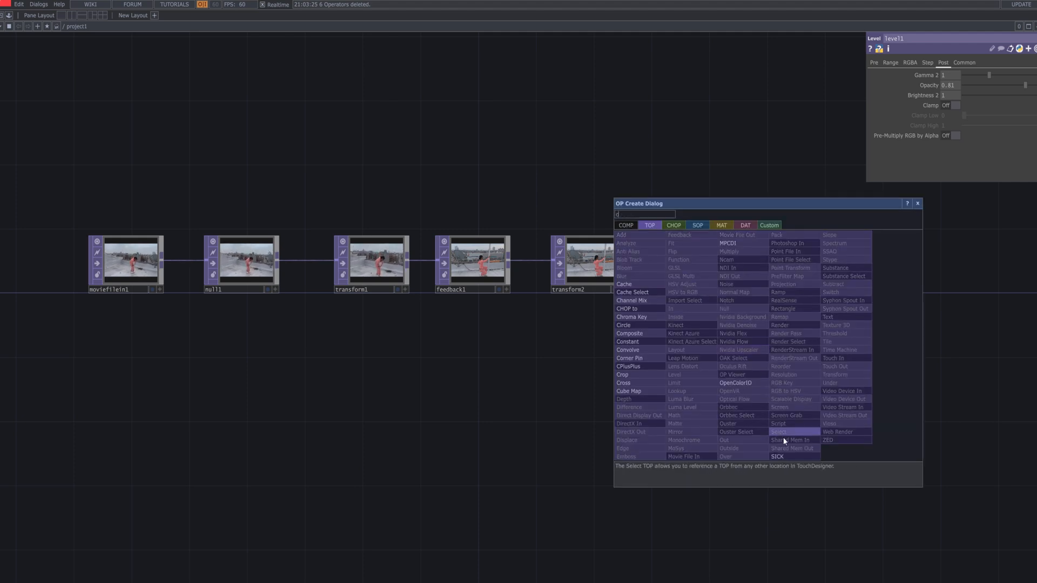
left_click(641, 335)
left_click(818, 357)
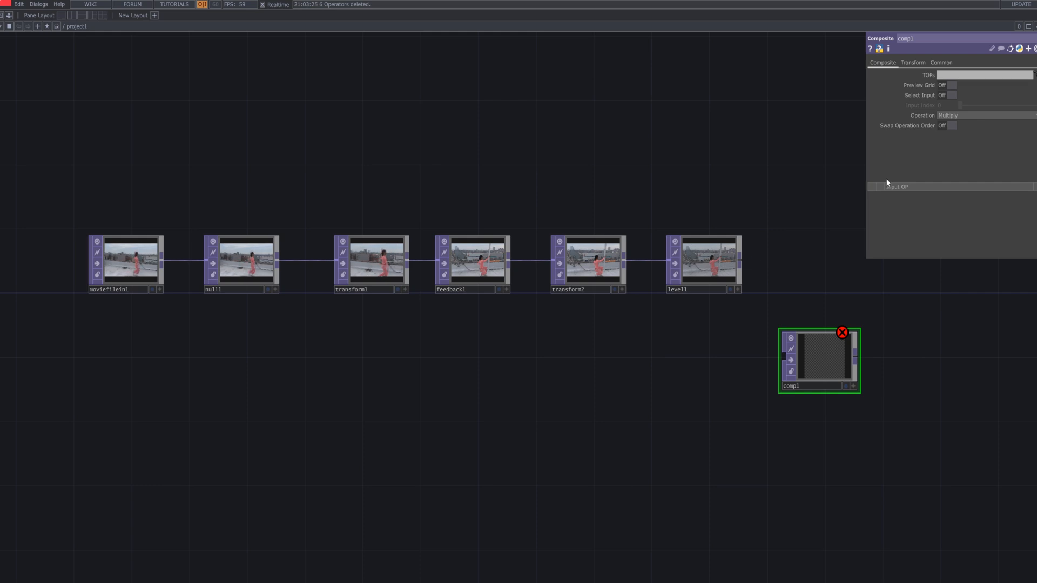
left_click_drag(740, 261, 786, 352)
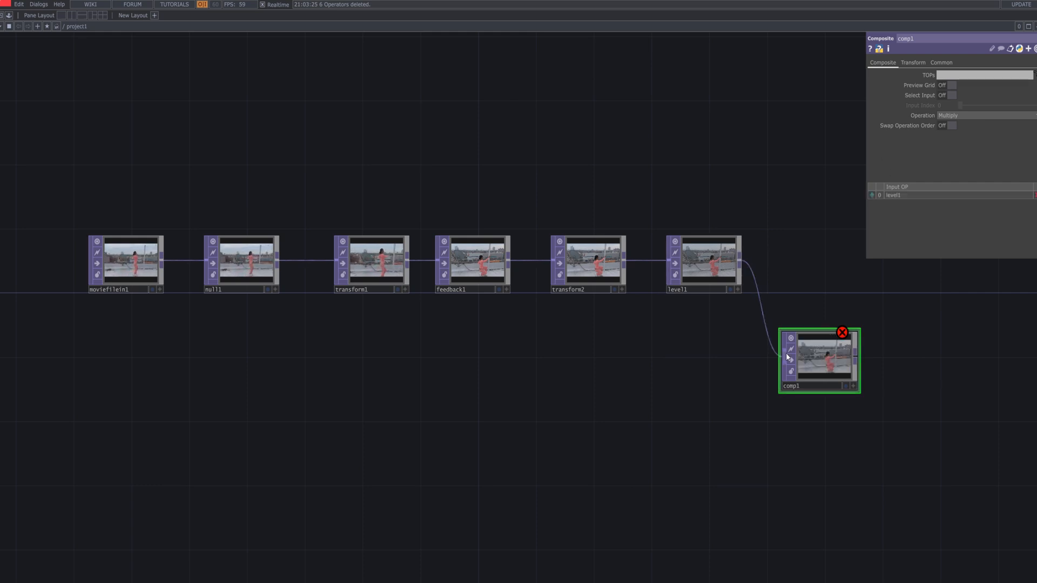
Set the Composite's operation to Over and connect null1 as its second input
left_click(996, 117)
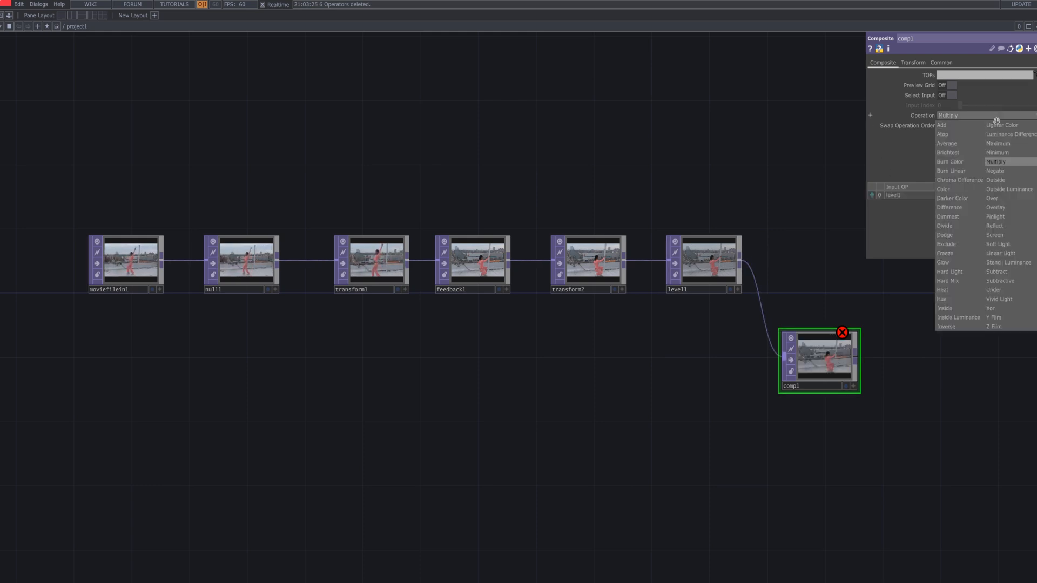
left_click(993, 198)
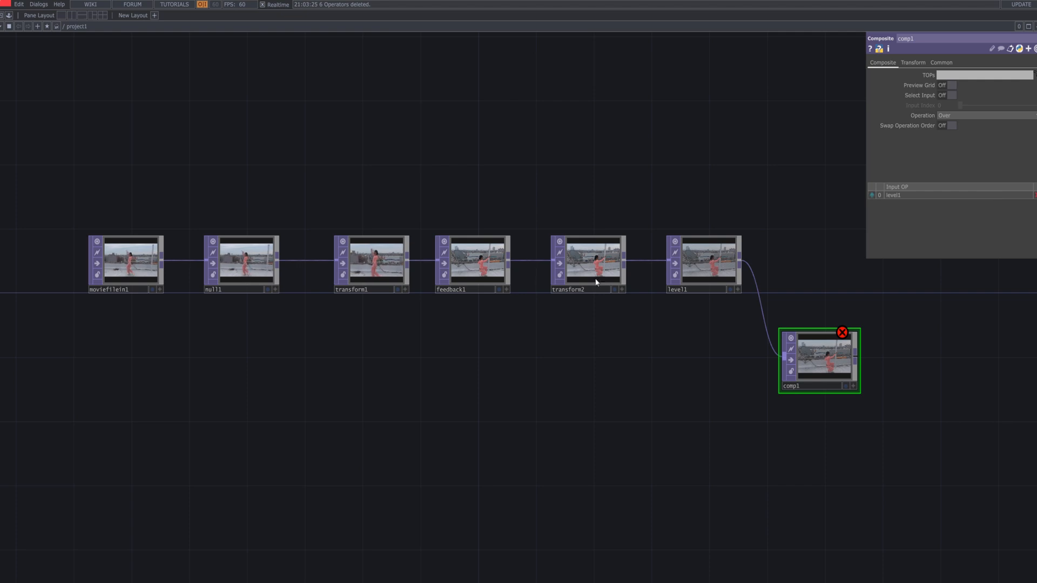
left_click_drag(278, 261, 770, 365)
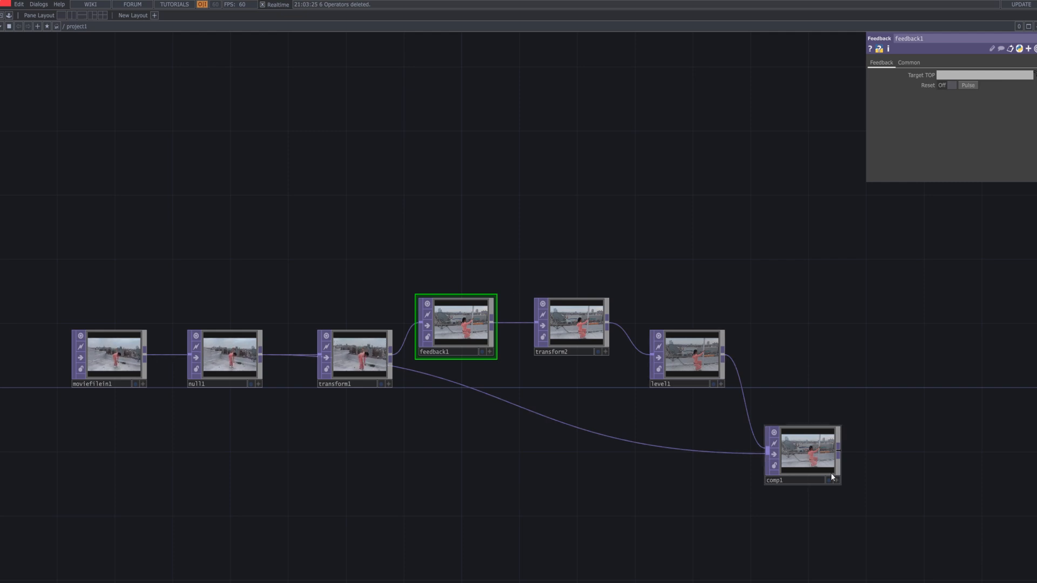
Set comp1 as the Target TOP of feedback1 to close the feedback loop
left_click_drag(812, 455, 465, 319)
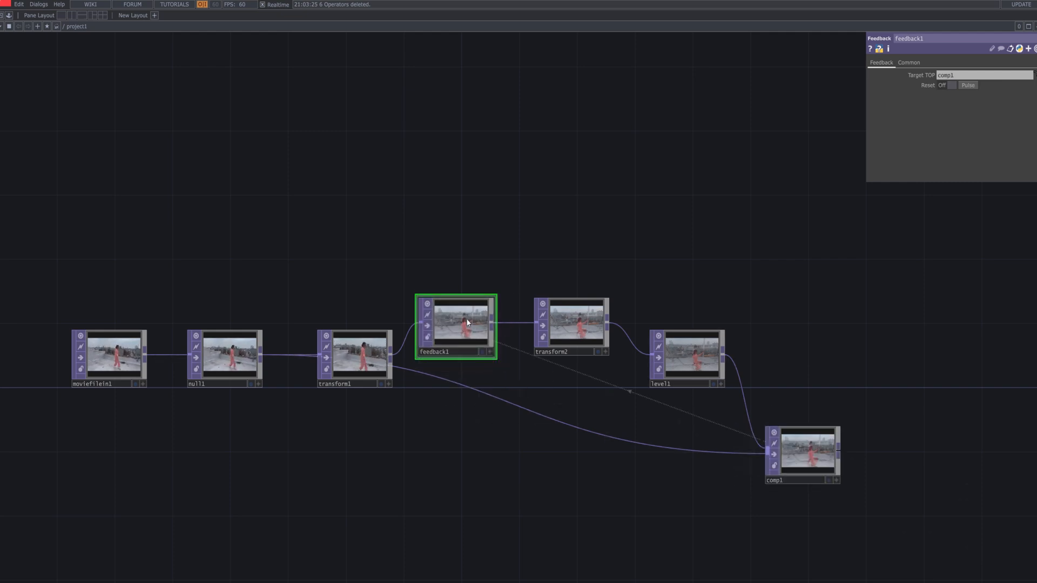
scroll(595, 361, "up", 5)
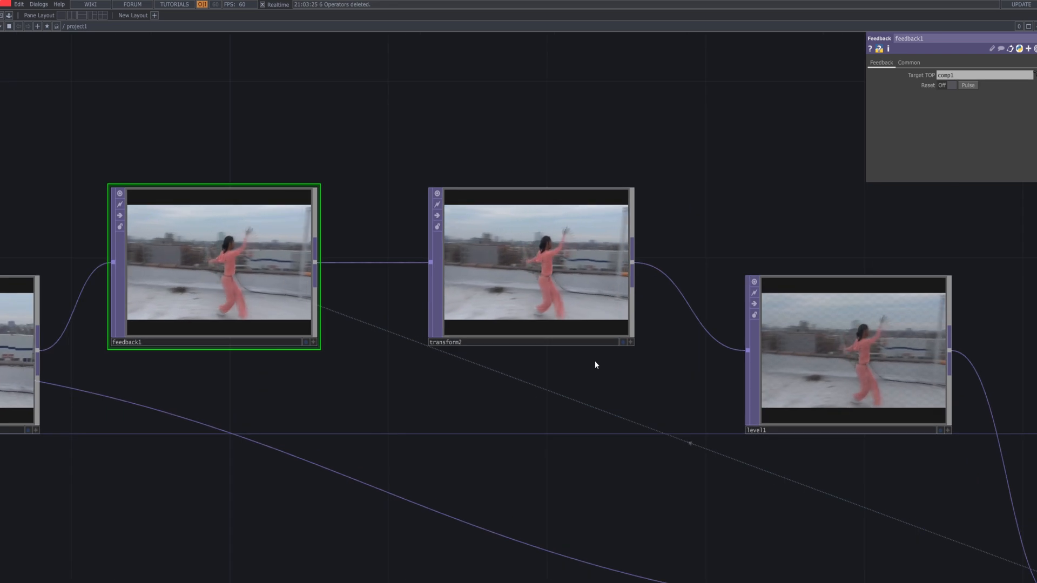
scroll(598, 367, "up", 4)
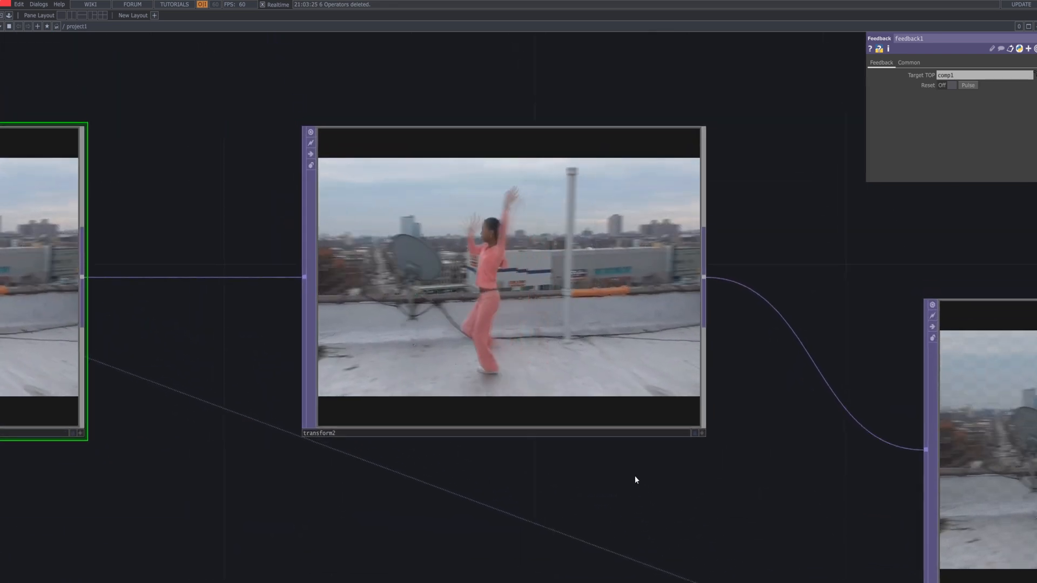
Add an LFO CHOP to the network directly above transform2
scroll(634, 475, "down", 6)
left_click_drag(606, 297, 572, 226)
scroll(589, 216, "down", 2)
key("Tab")
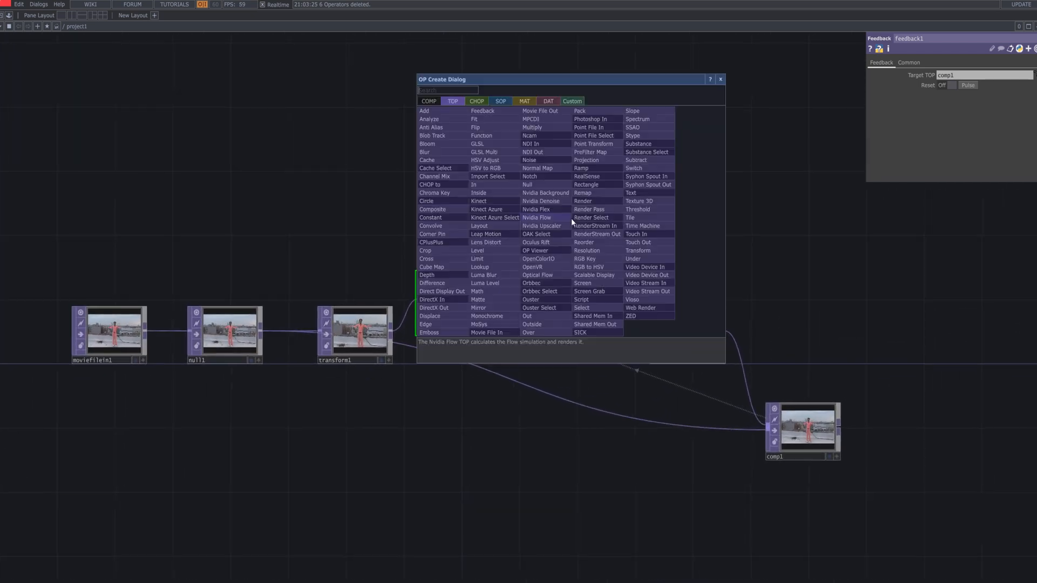
left_click(479, 103)
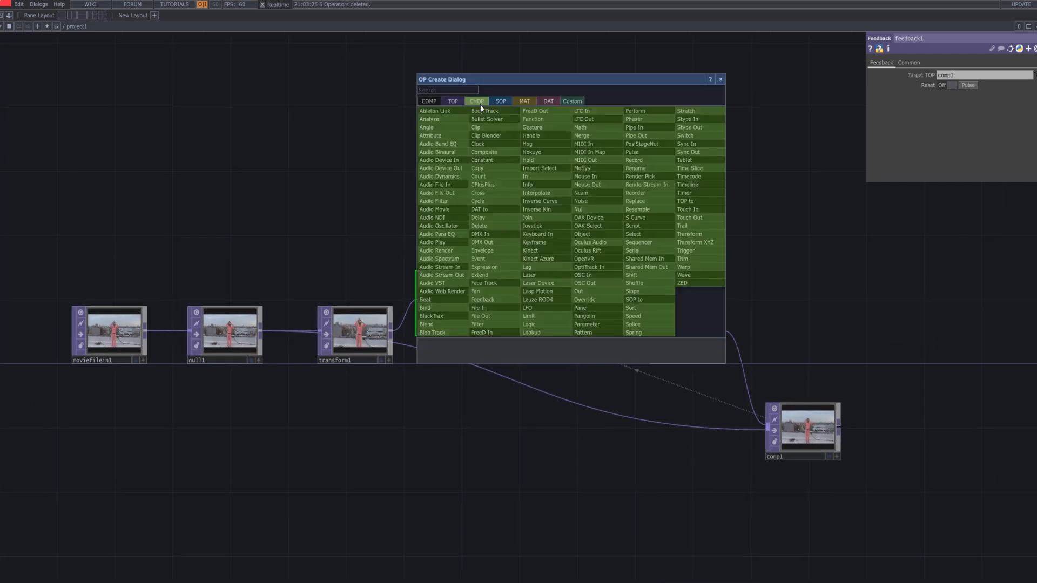
type("lf")
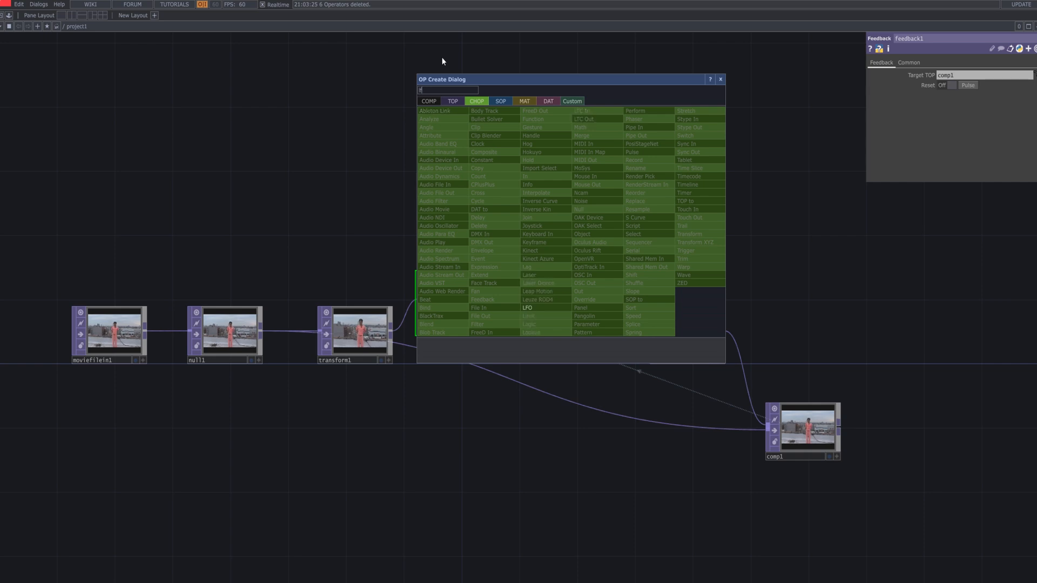
type("o")
left_click(546, 308)
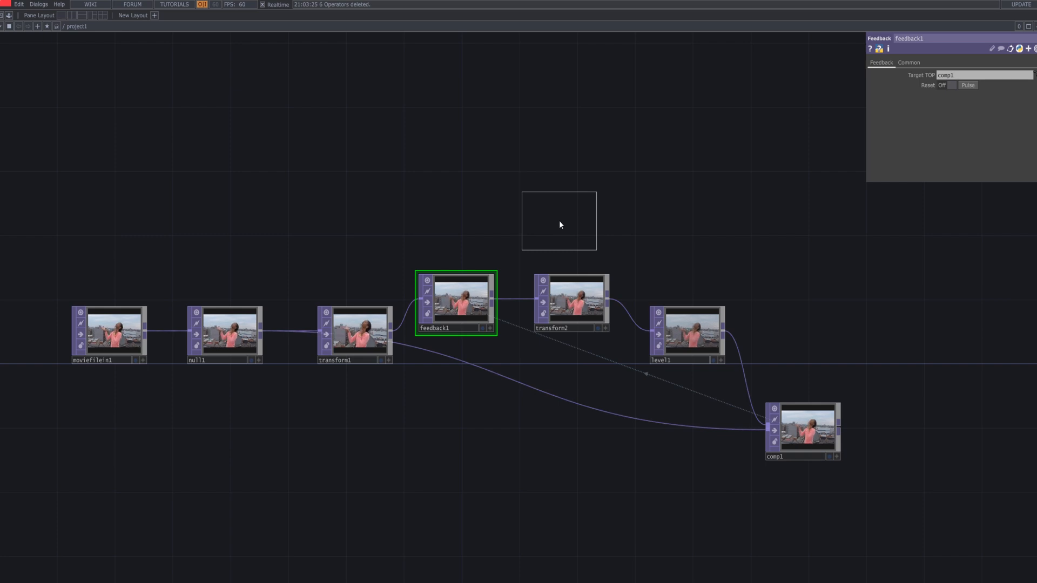
left_click(576, 222)
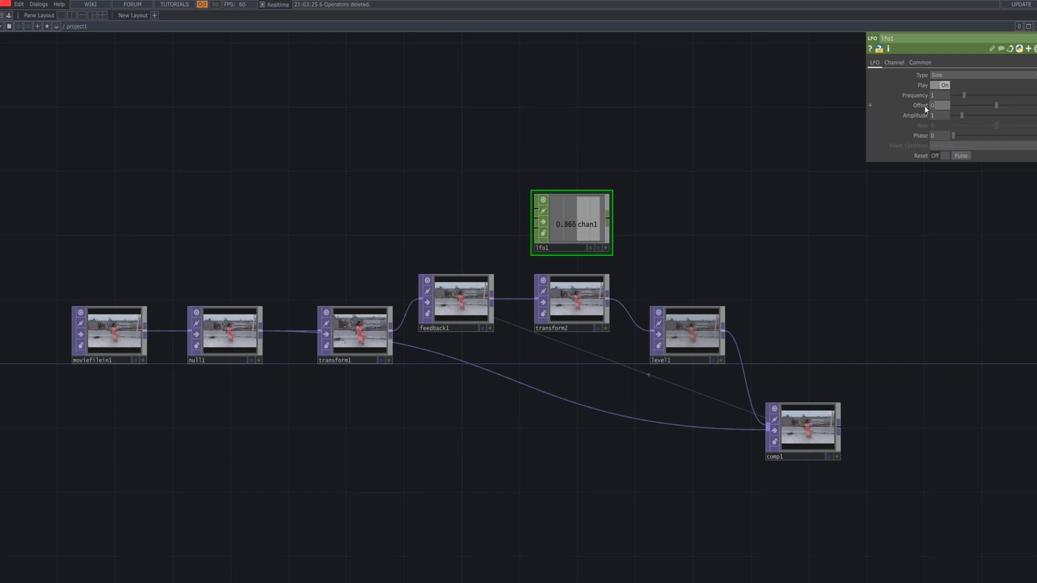
Set lfo1's offset to -2 and its amplitude to 7.16
left_click_drag(921, 106, 915, 229)
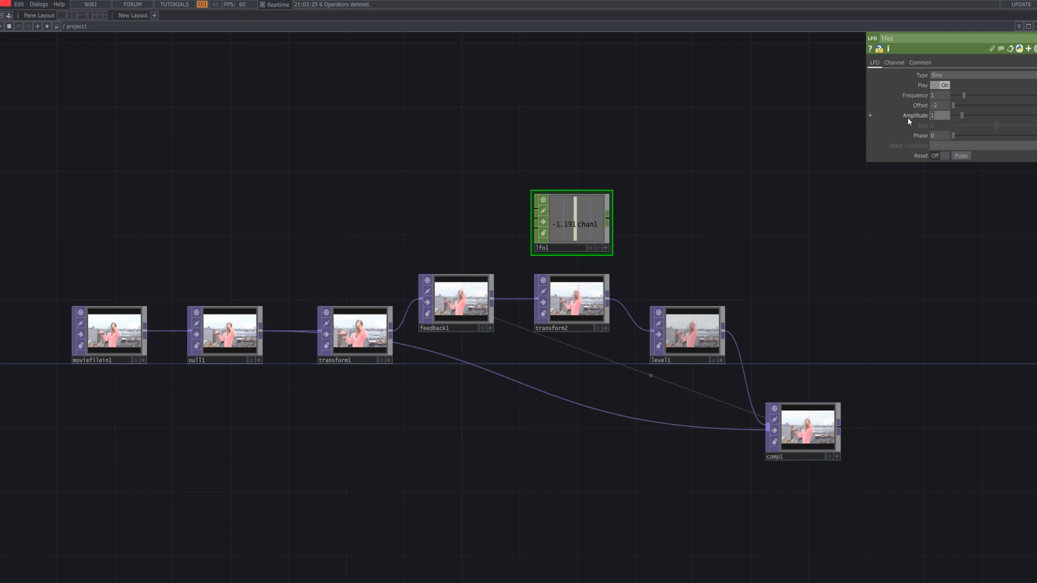
type("7.16")
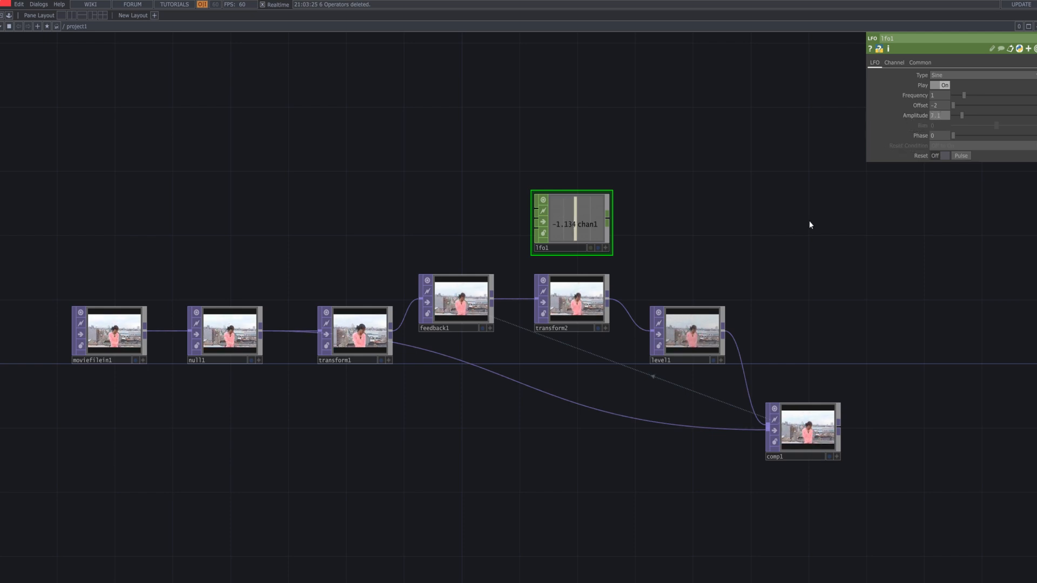
left_click(790, 228)
Reference lfo1's chan1 channel in both the X and Y scale of transform2 and expand the Scale parameter's expressions
left_click(605, 247)
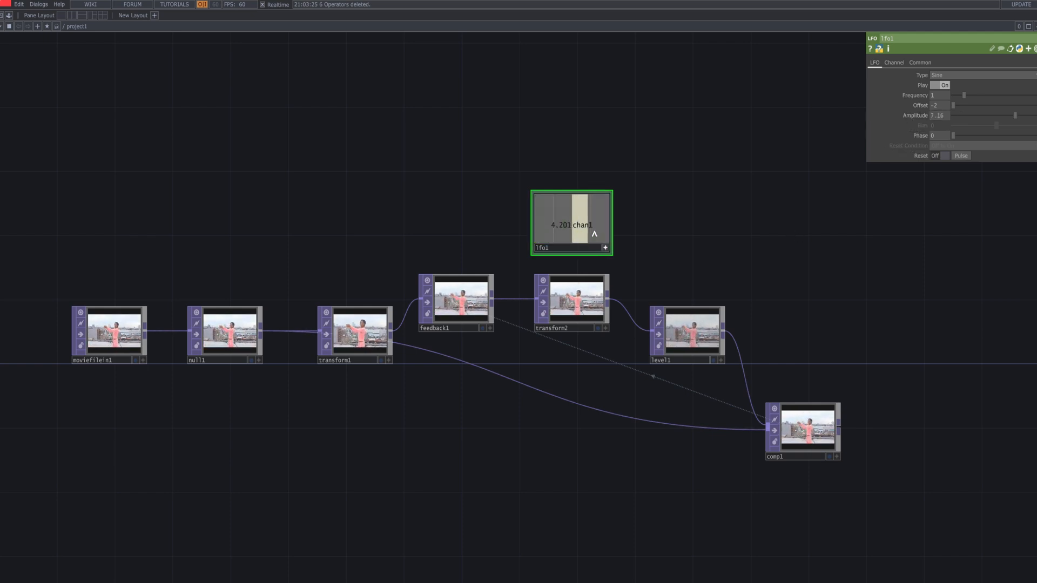
left_click_drag(593, 234, 956, 109)
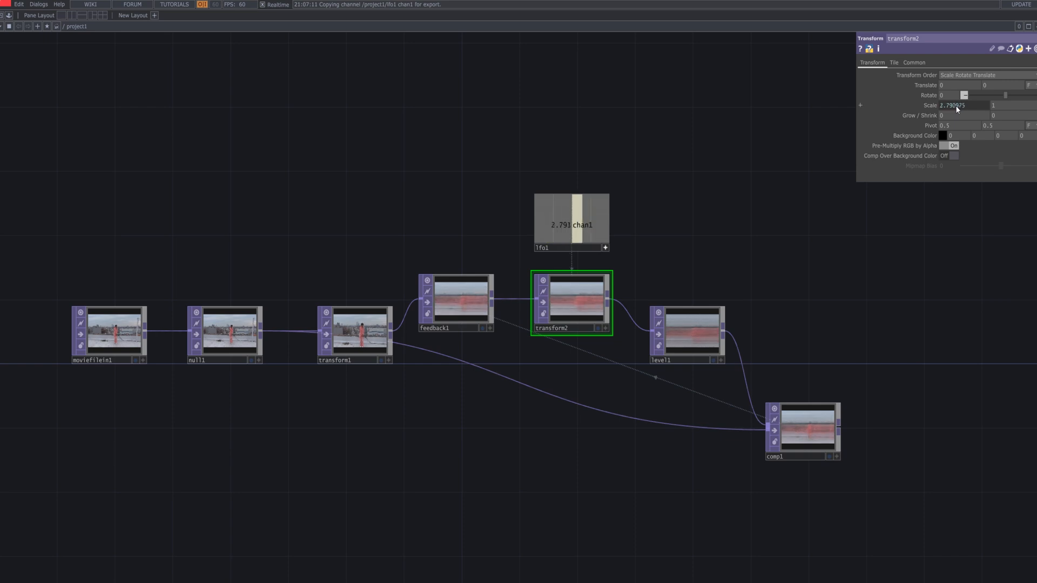
scroll(608, 303, "up", 3)
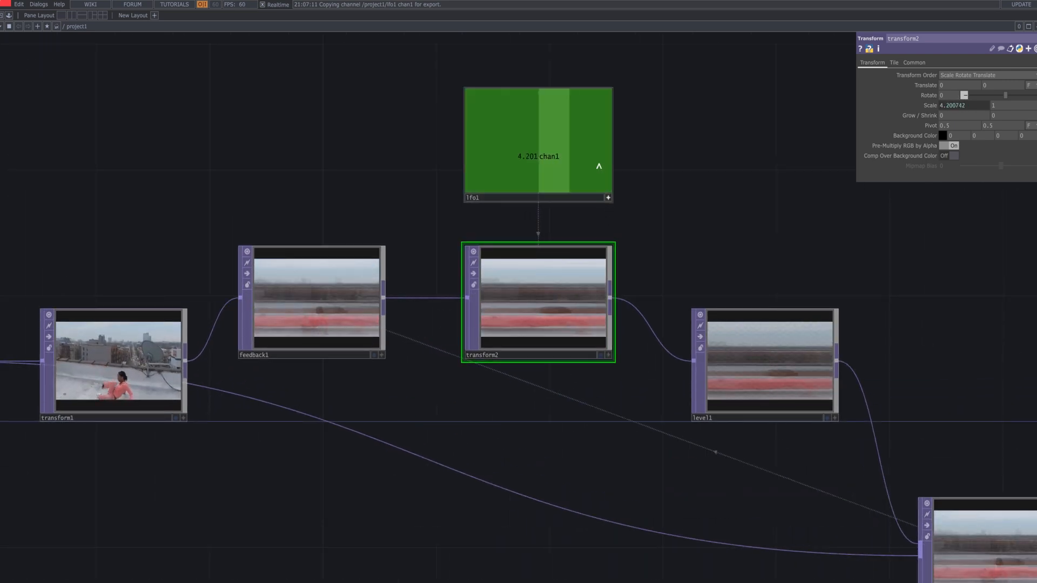
left_click_drag(598, 167, 997, 106)
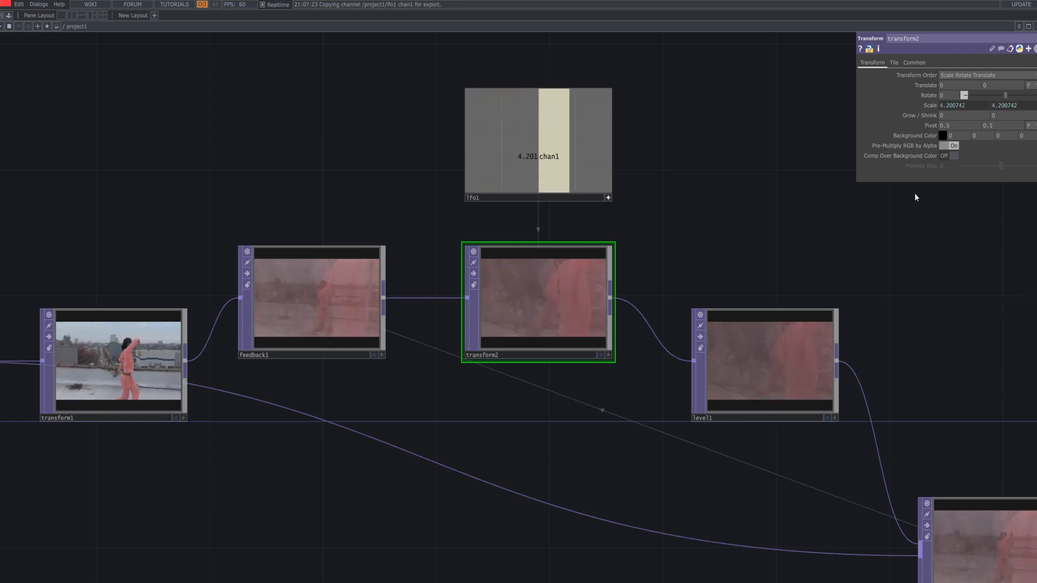
left_click(925, 106)
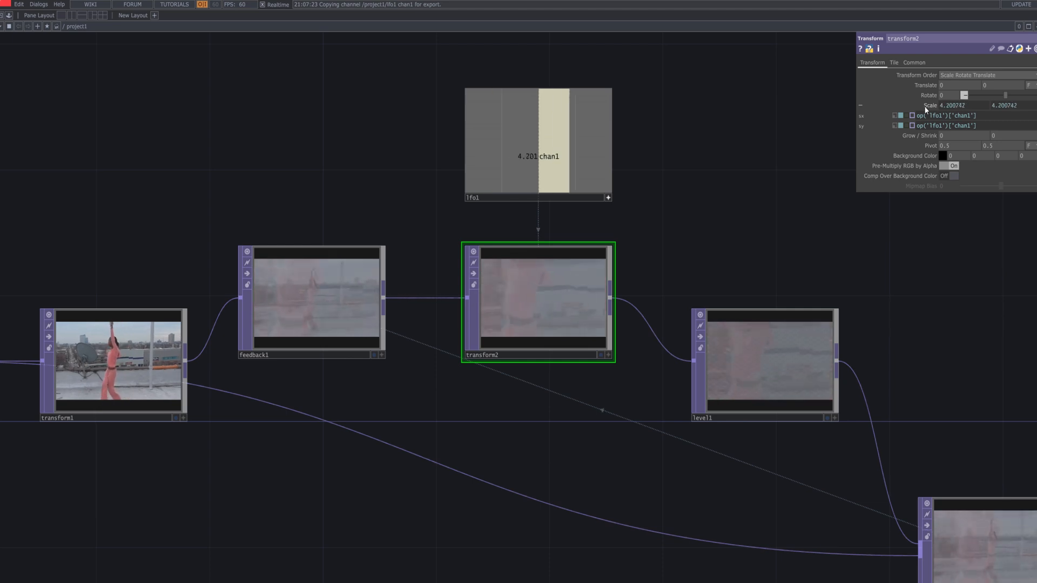
Set lfo1's frequency and amplitude to 0 and its offset to 1.07
left_click(608, 199)
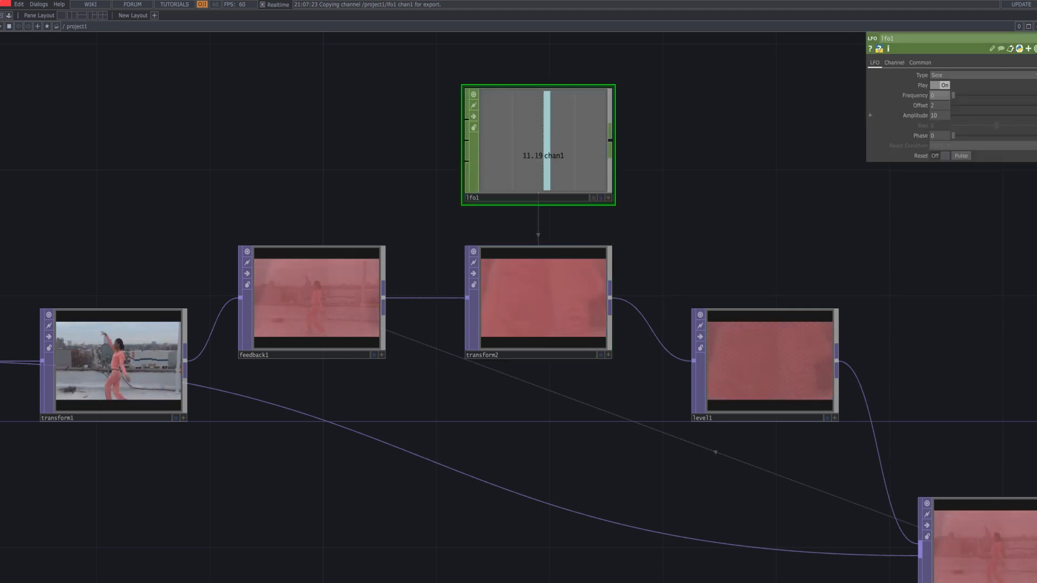
left_click_drag(1034, 115, 954, 133)
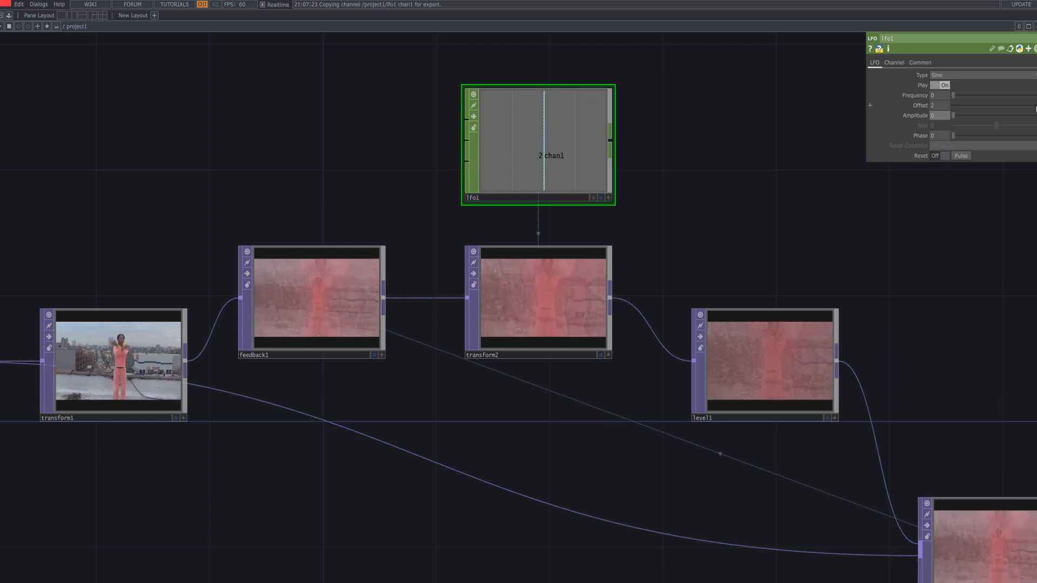
left_click_drag(1035, 109, 1025, 108)
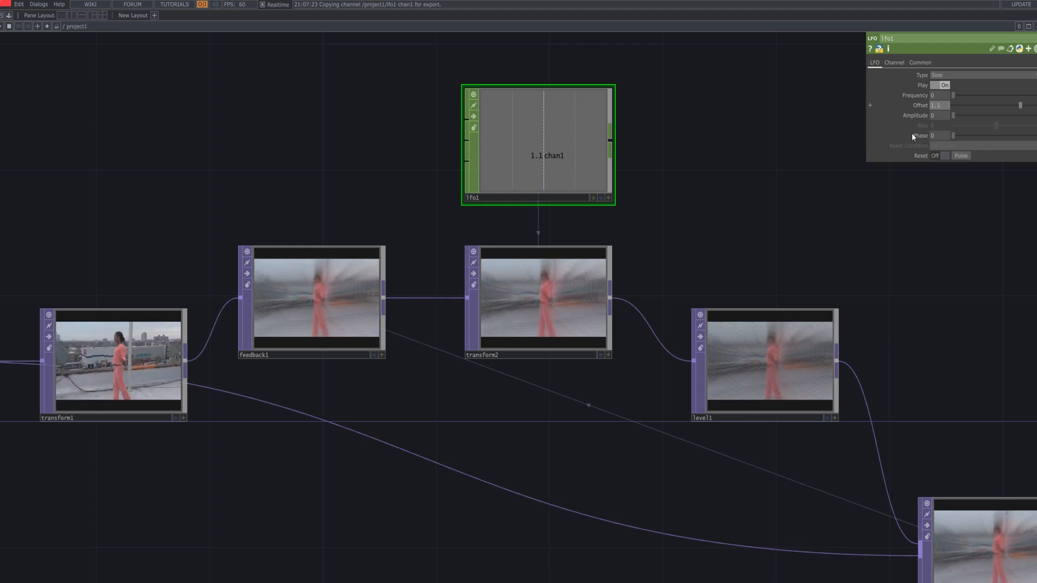
scroll(652, 280, "up", 5)
left_click_drag(715, 255, 830, 211)
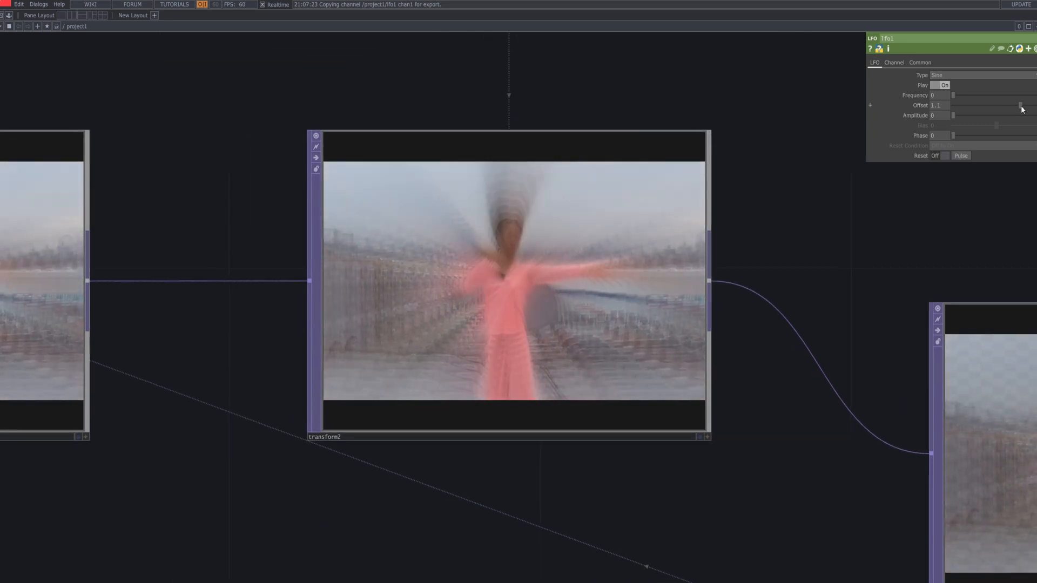
left_click_drag(1021, 105, 1021, 111)
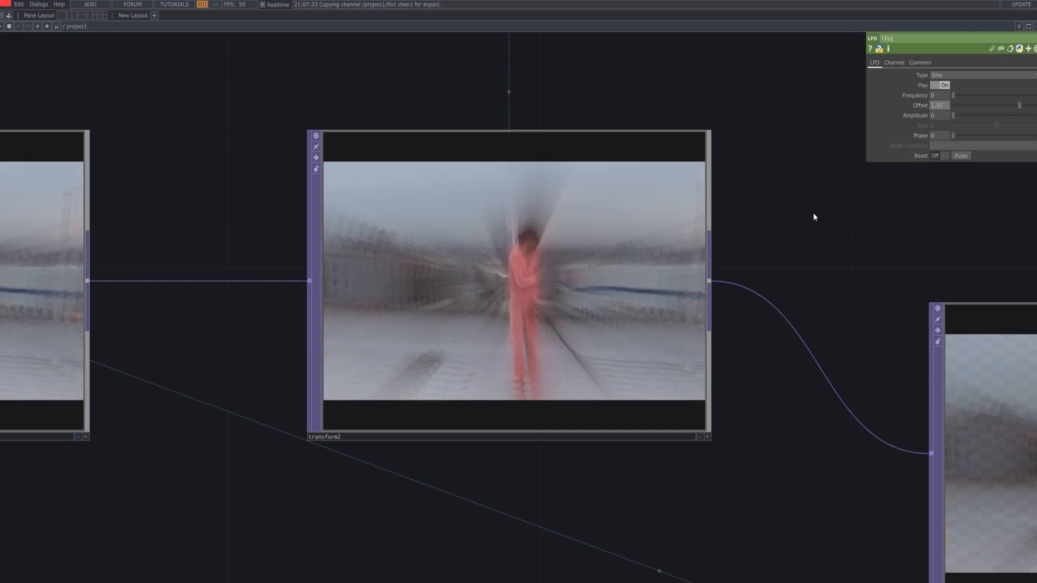
Add a Blur TOP after comp1, fed by comp1's output
scroll(813, 212, "down", 4)
left_click_drag(813, 212, 428, 288)
scroll(518, 288, "down", 3)
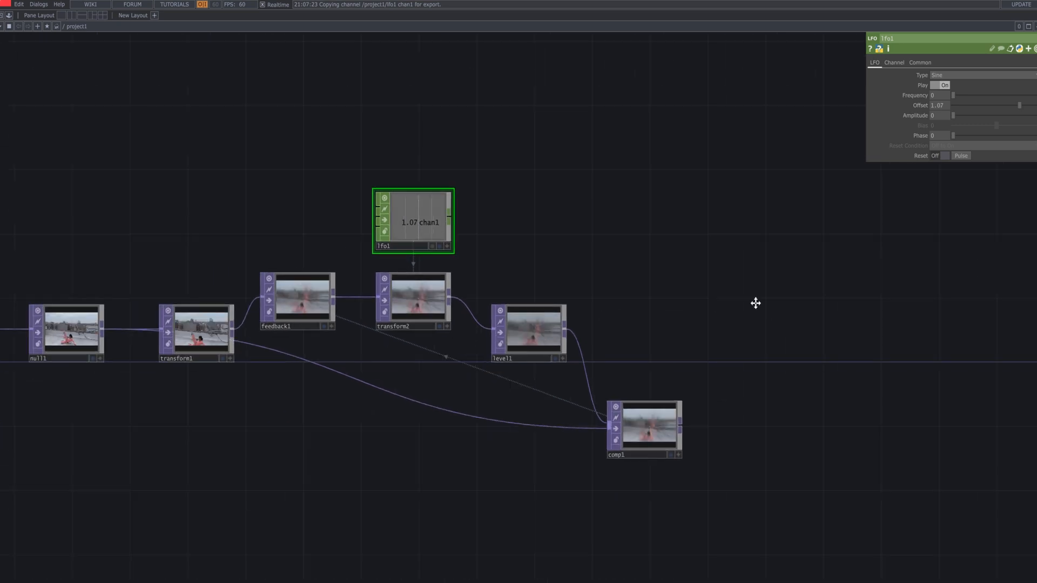
left_click_drag(755, 301, 789, 266)
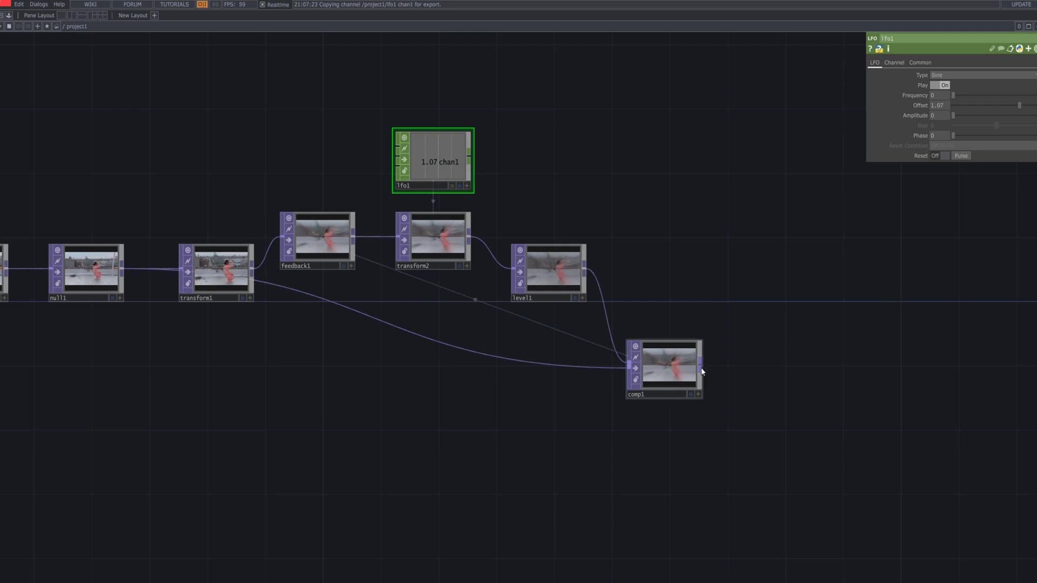
key("Tab")
type("bl")
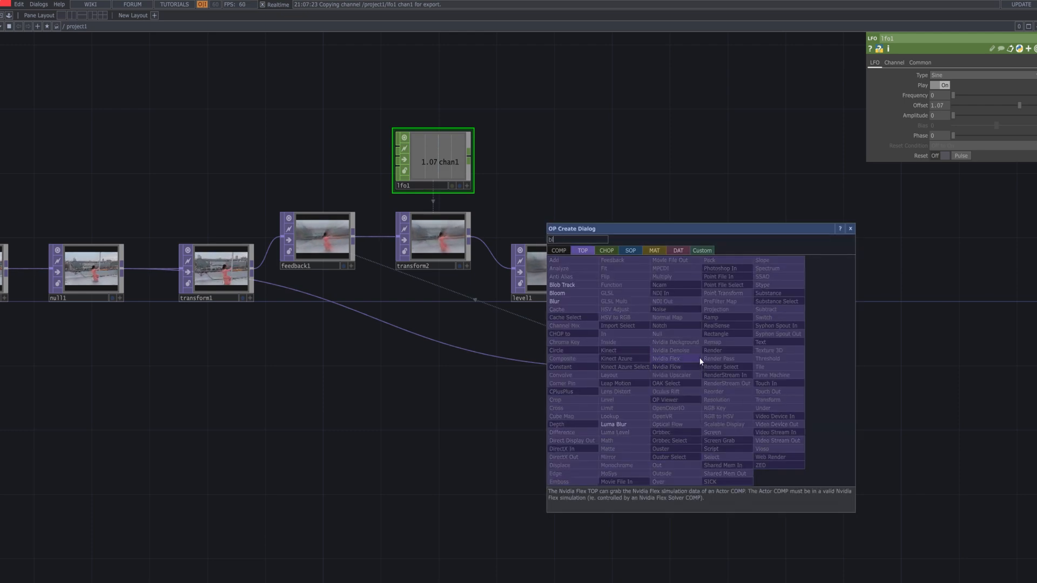
left_click(586, 300)
left_click(773, 363)
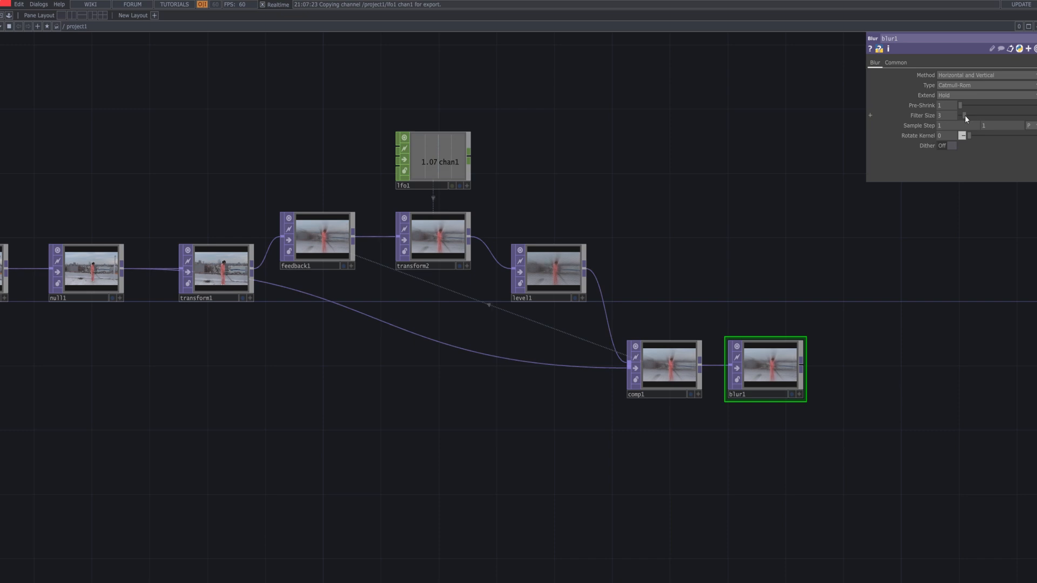
Set blur1's filter size to 2 and inspect its image beside comp1's
left_click_drag(964, 115, 961, 115)
scroll(828, 378, "up", 5)
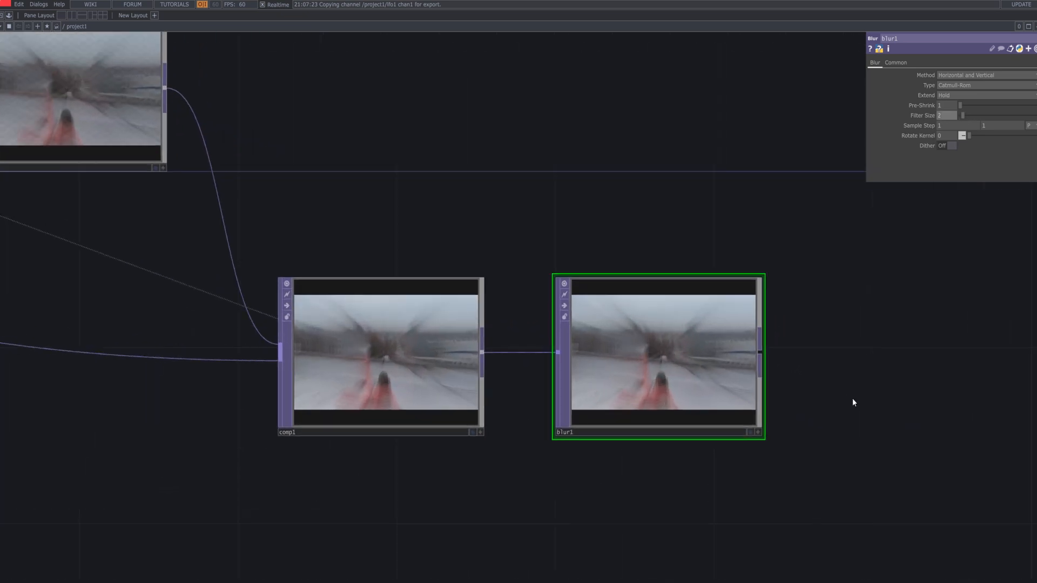
left_click_drag(852, 398, 778, 324)
scroll(779, 326, "up", 3)
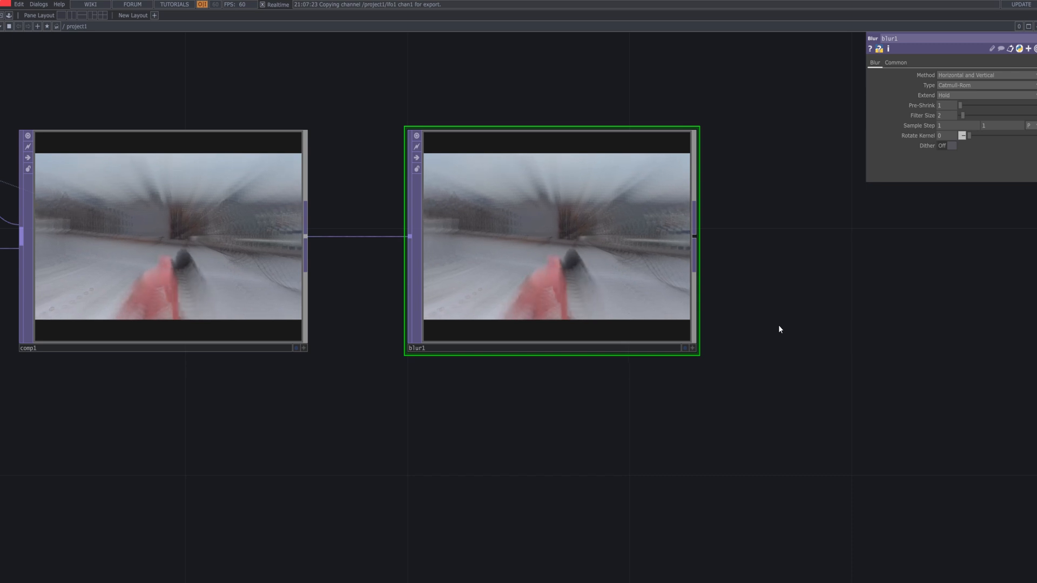
Place the solarize component from the palette's ImageFilters next to blur1
scroll(779, 325, "down", 5)
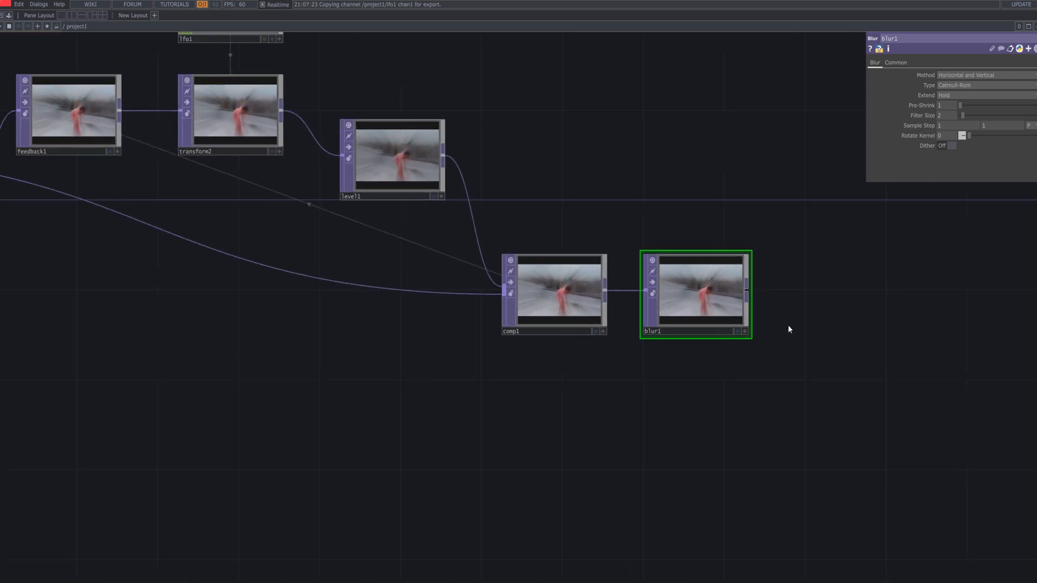
scroll(789, 327, "down", 3)
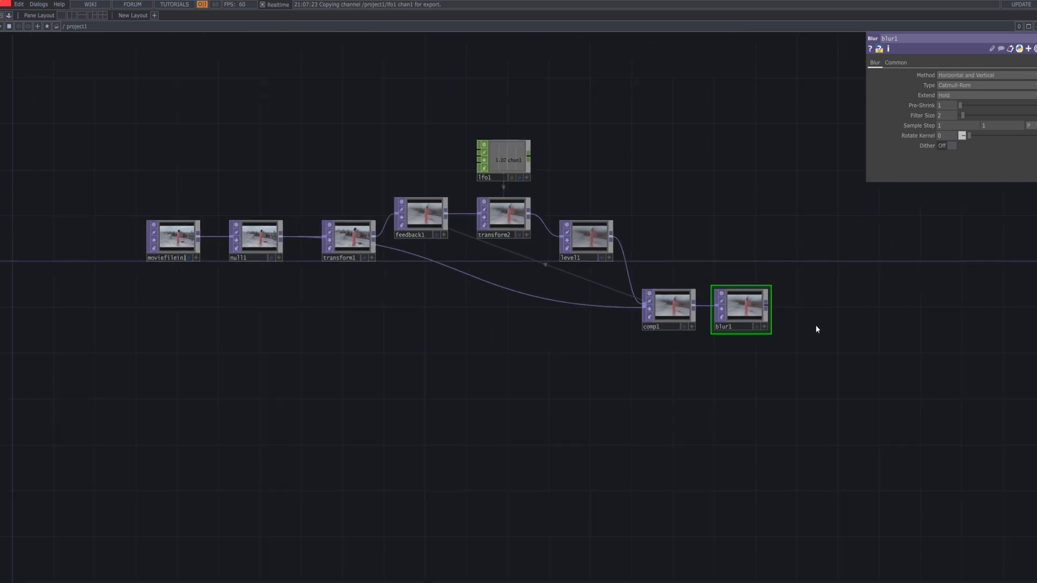
left_click_drag(829, 336, 576, 316)
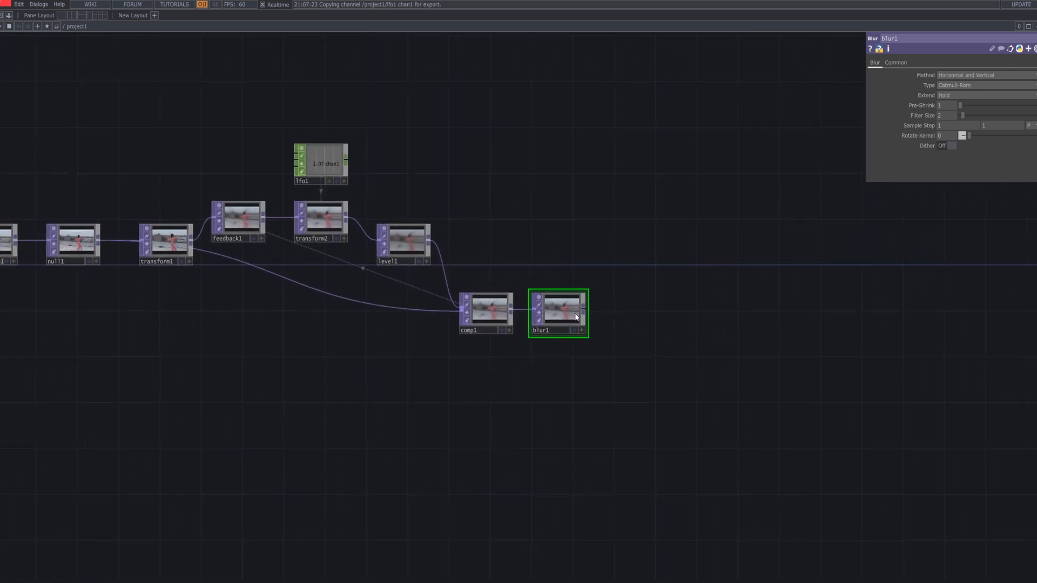
scroll(650, 329, "up", 2)
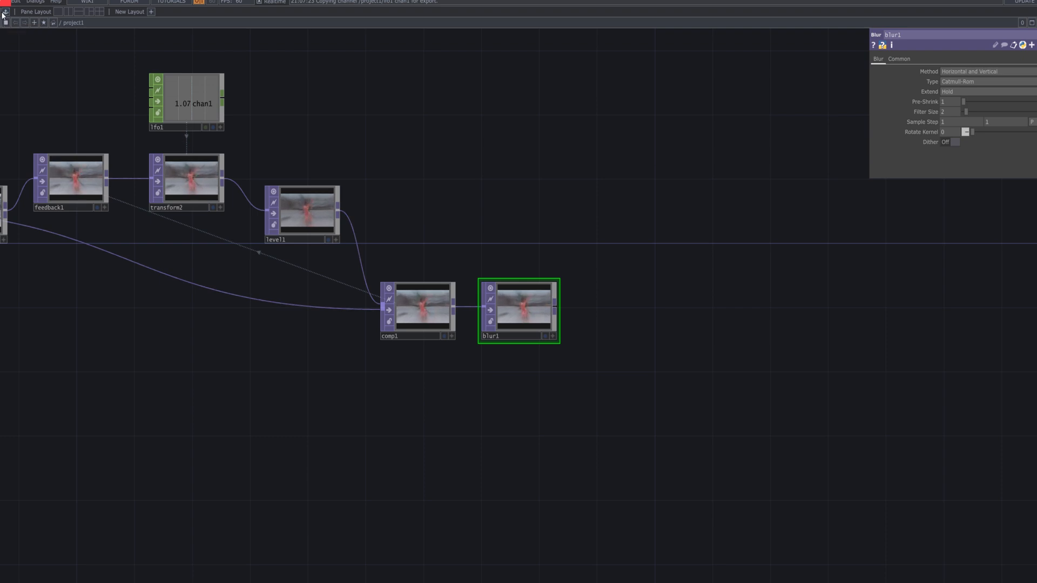
left_click(5, 13)
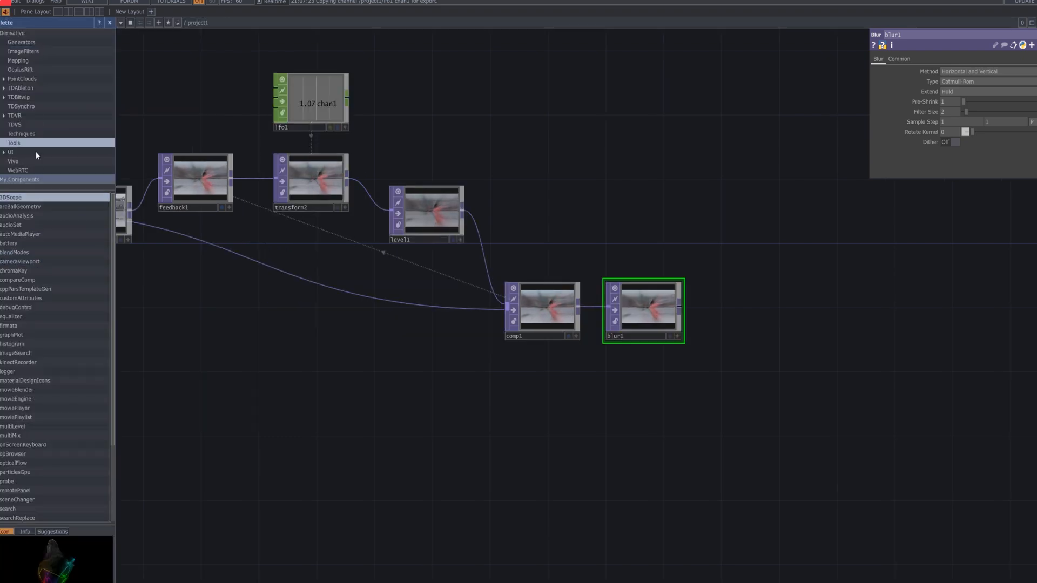
left_click(41, 54)
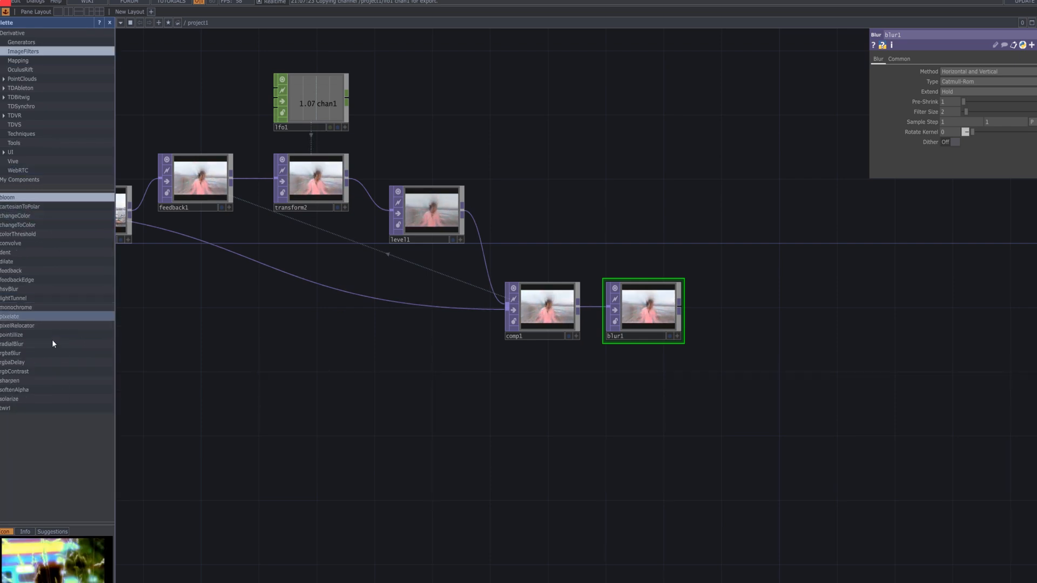
left_click(54, 398)
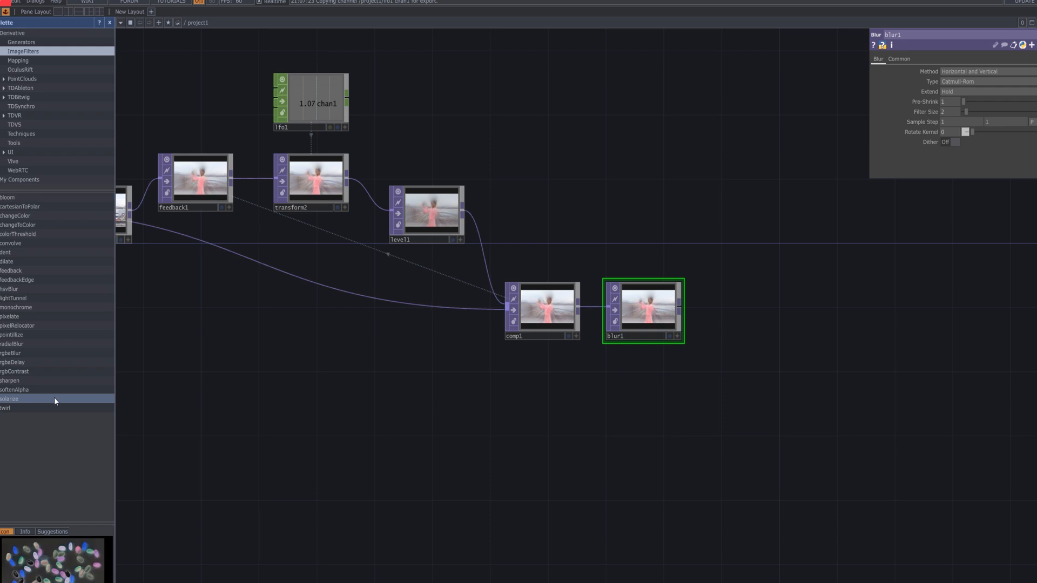
left_click_drag(53, 398, 776, 306)
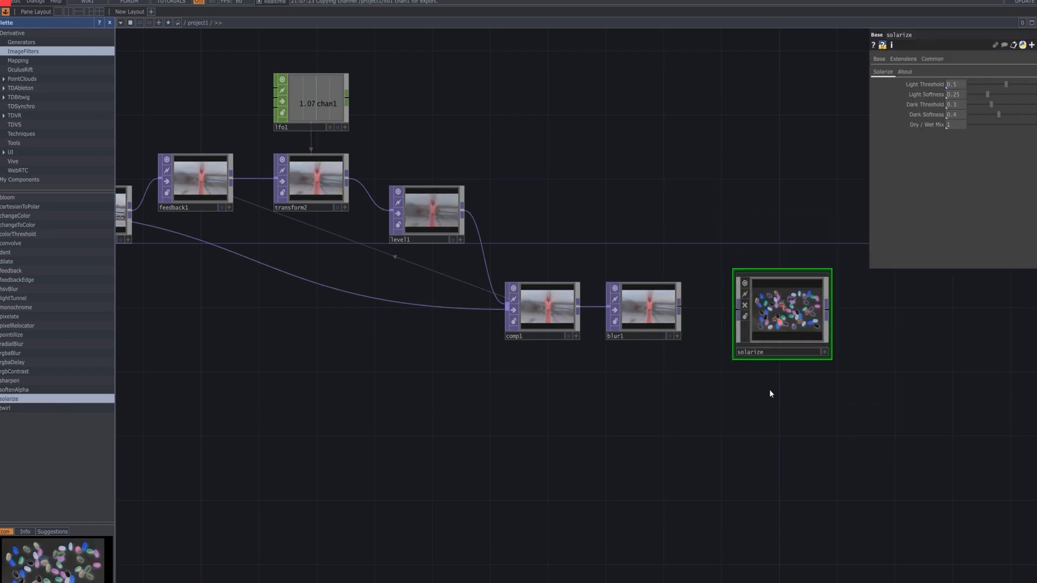
Connect blur1's output to the solarize component's input and close the palette
left_click_drag(679, 309, 754, 316)
left_click_drag(837, 317, 702, 278)
left_click(8, 12)
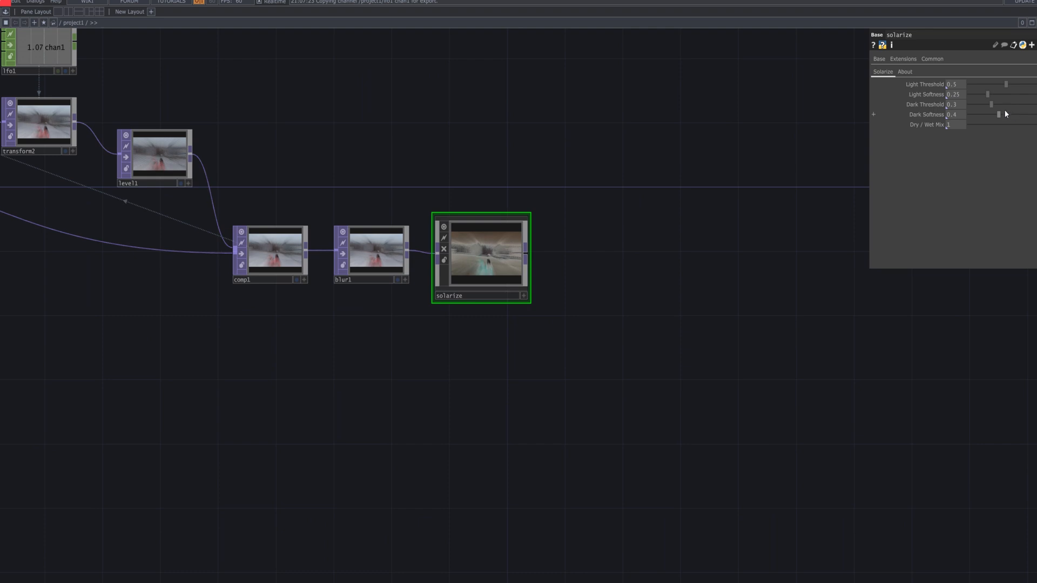
Set solarize's light and dark thresholds and softness values to 0 and its Dry / Wet Mix to 0.056
left_click_drag(1005, 85, 913, 96)
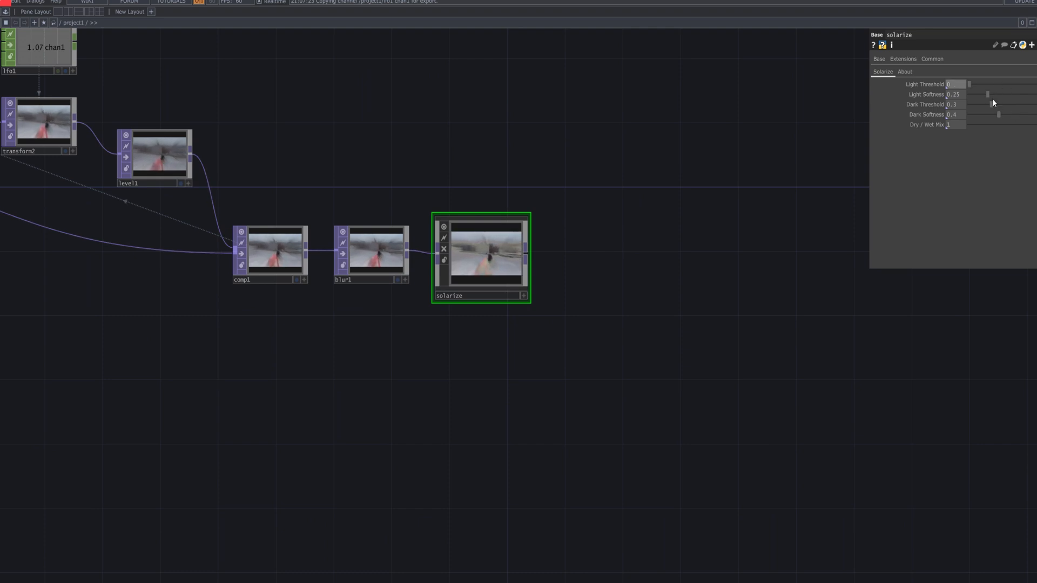
left_click_drag(990, 95, 922, 105)
left_click_drag(991, 104, 629, 171)
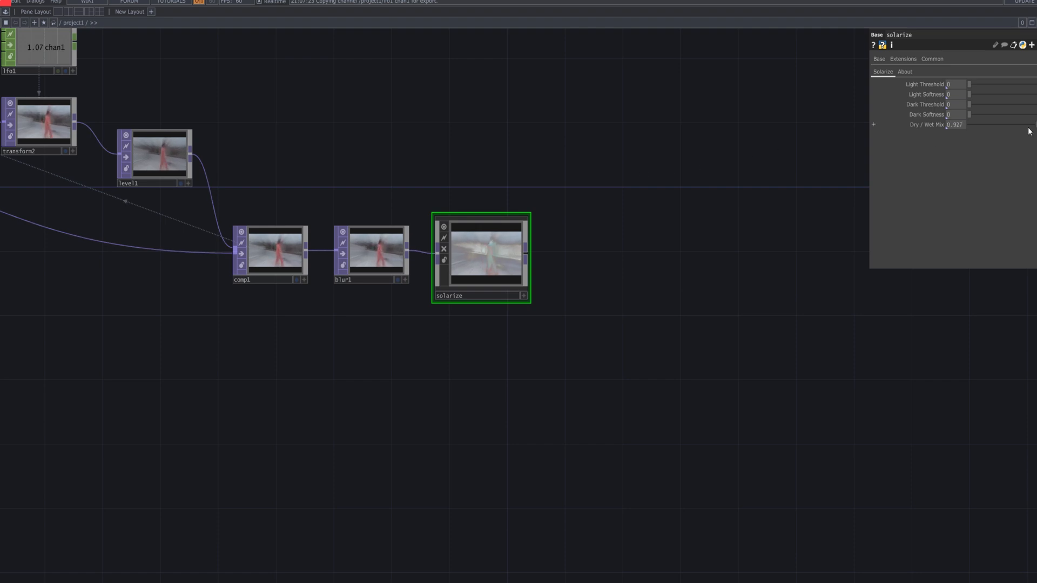
left_click_drag(1022, 131, 973, 137)
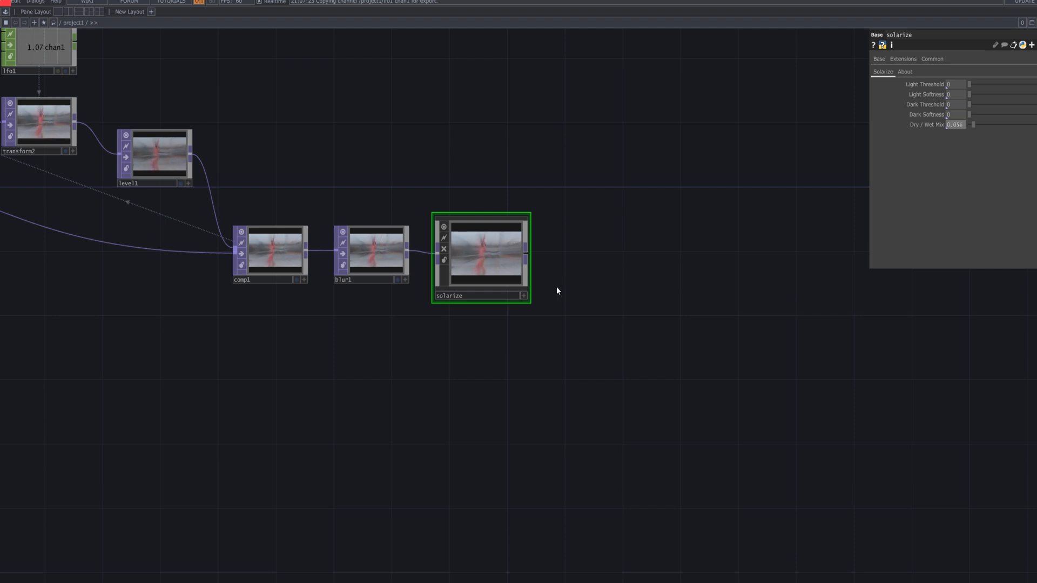
Add a Resolution TOP after solarize, fed by its output, and turn on High Quality Resize
right_click(526, 249)
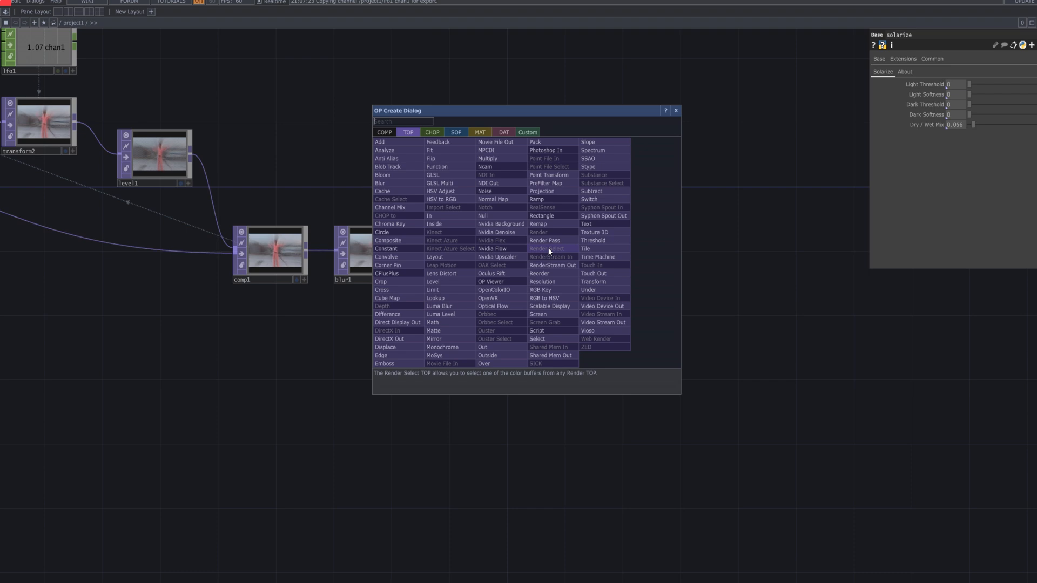
type("res")
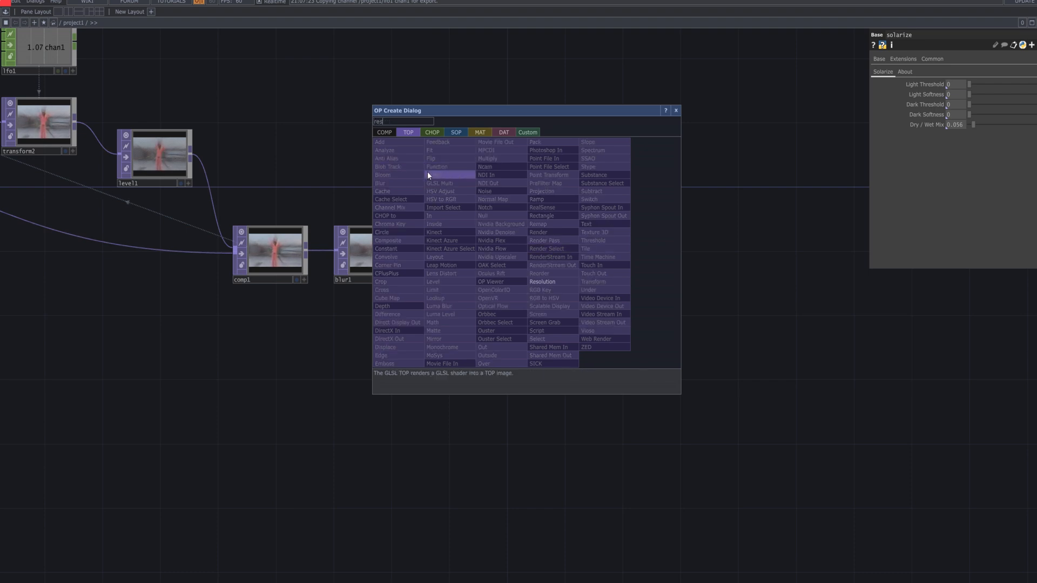
left_click(567, 281)
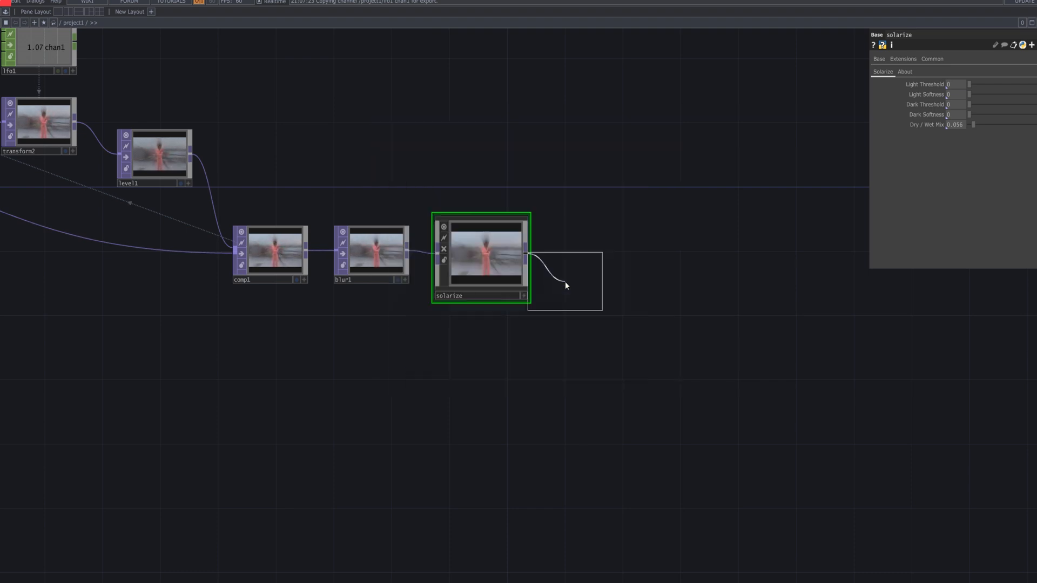
left_click(599, 254)
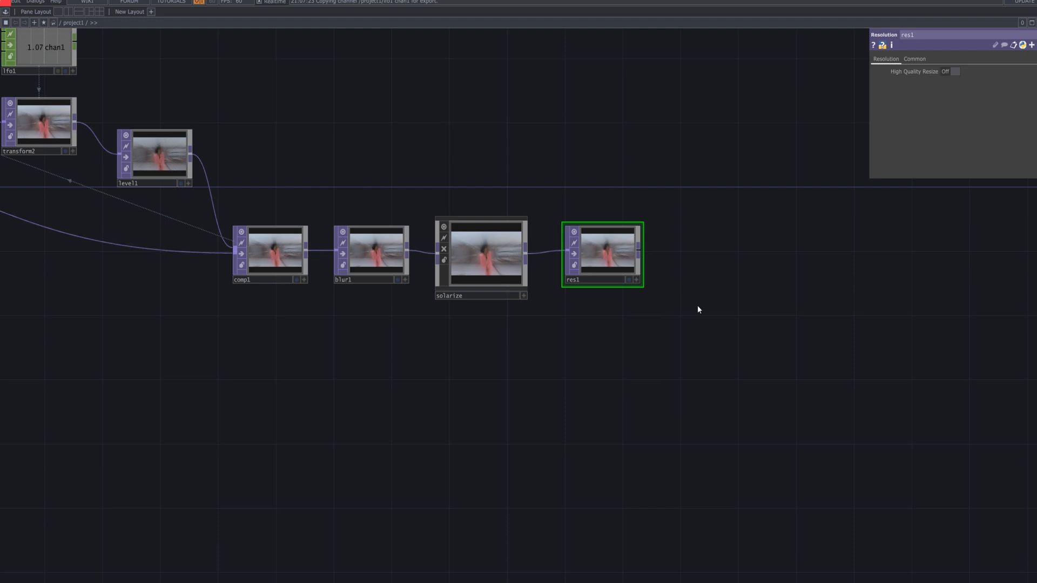
right_click(640, 254)
left_click(789, 114)
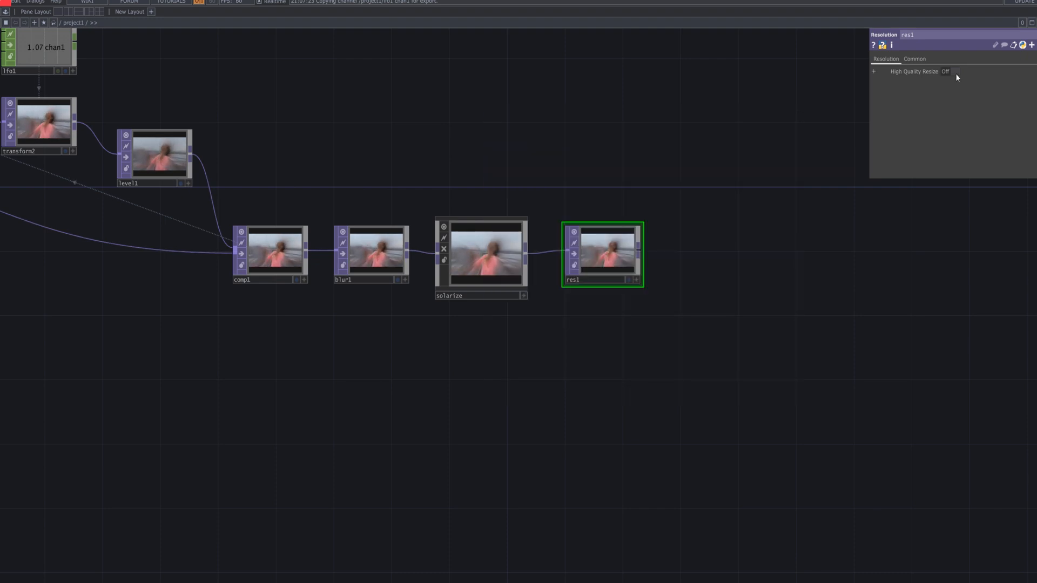
left_click(952, 72)
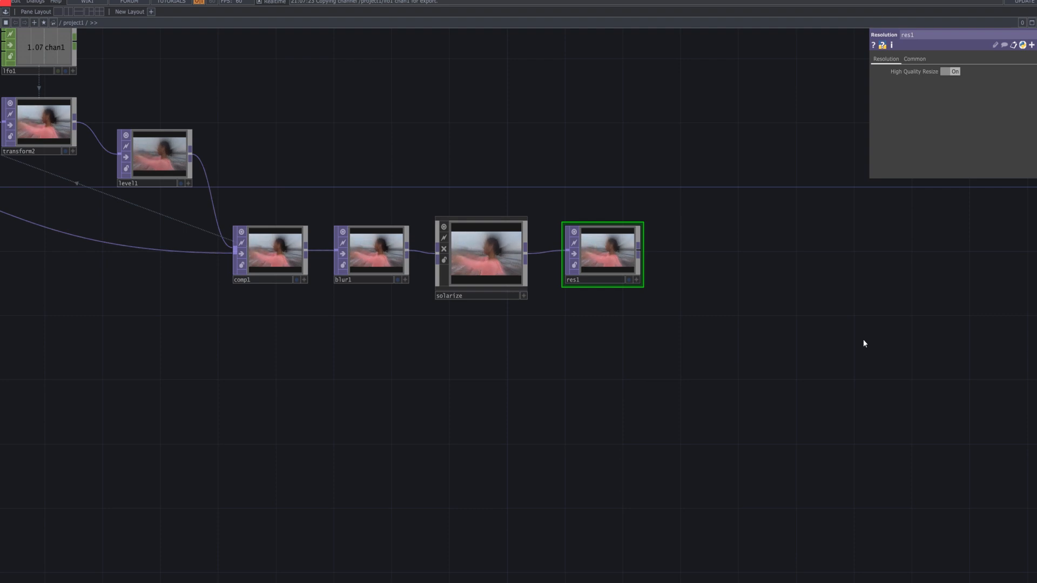
Add an Out TOP after res1, fed by res1's output
right_click(640, 251)
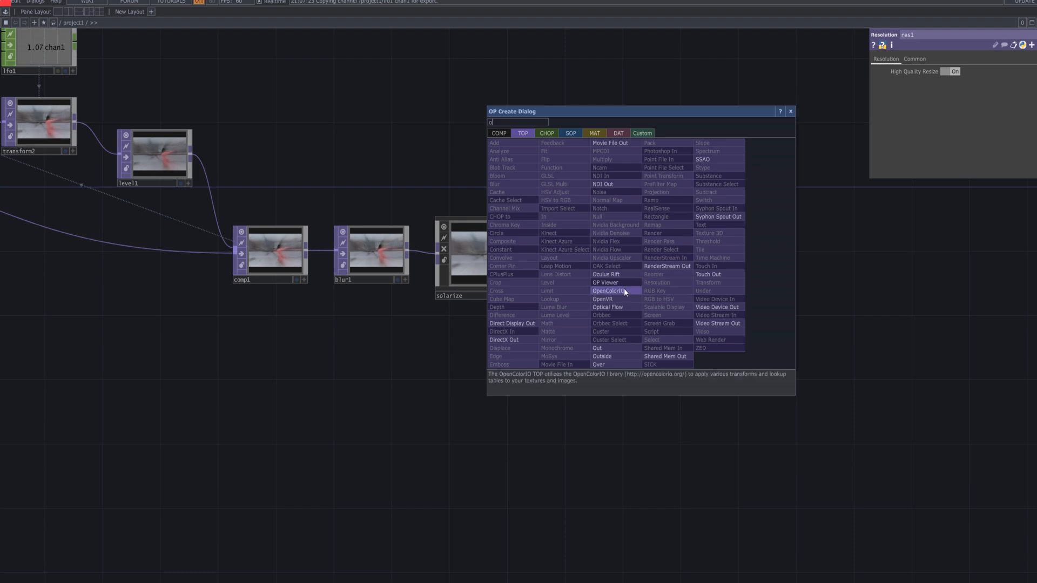
left_click(597, 348)
left_click(717, 252)
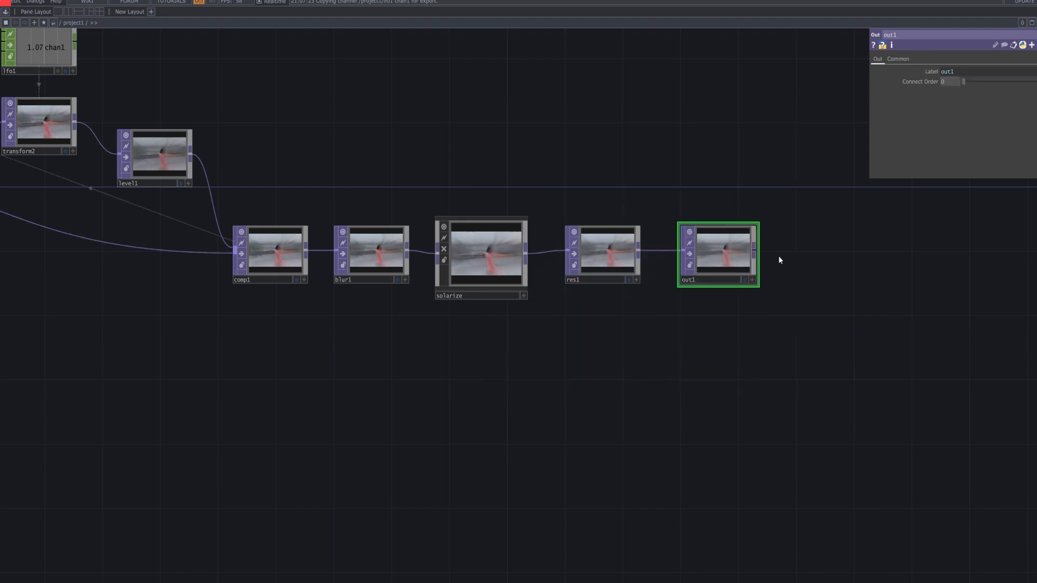
Add a Movie File Out TOP after out1 and show out1's image in the network background
left_click_drag(794, 280, 674, 265)
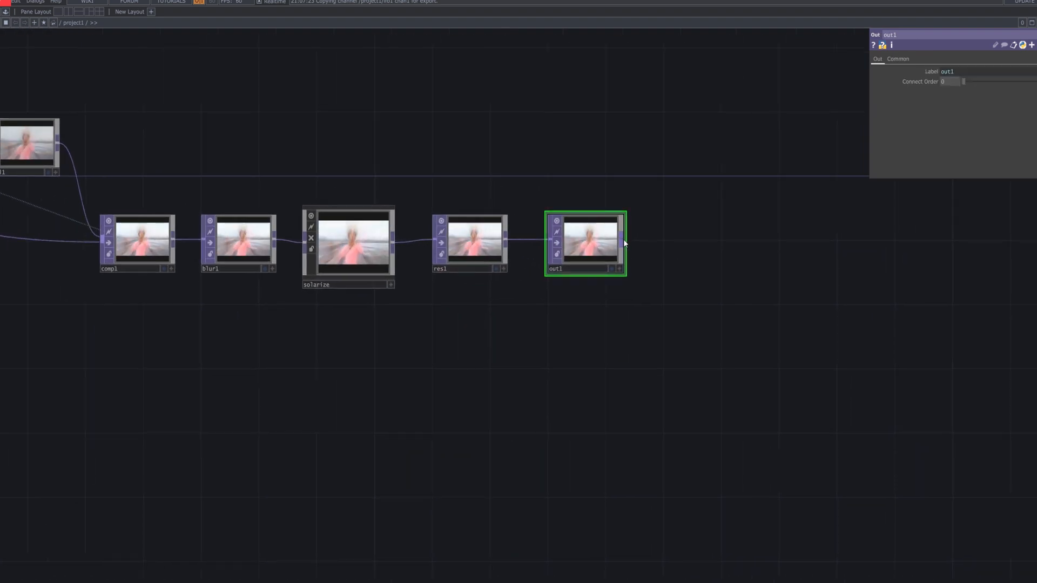
right_click(624, 239)
type("mo")
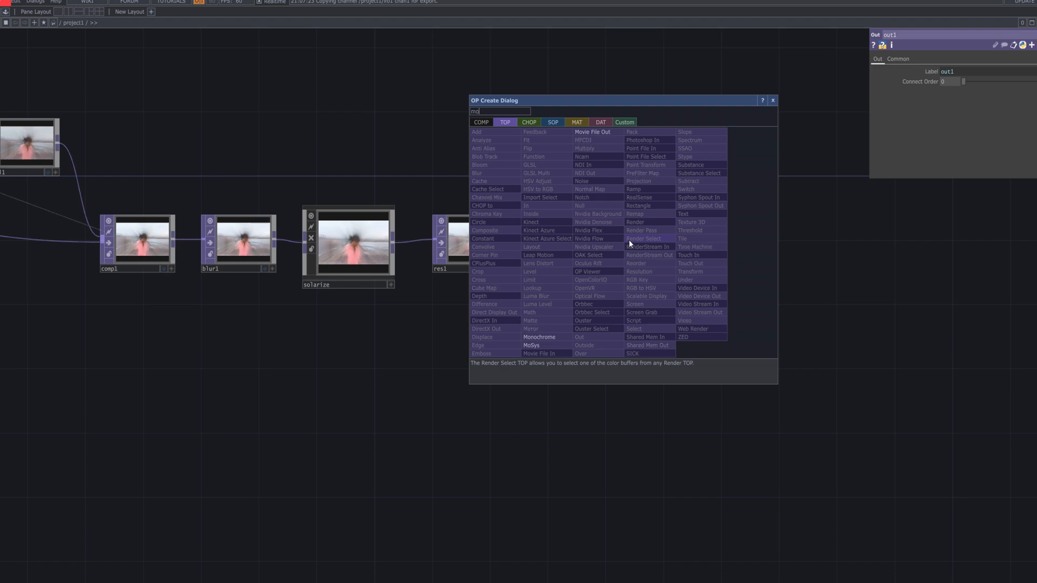
left_click(603, 134)
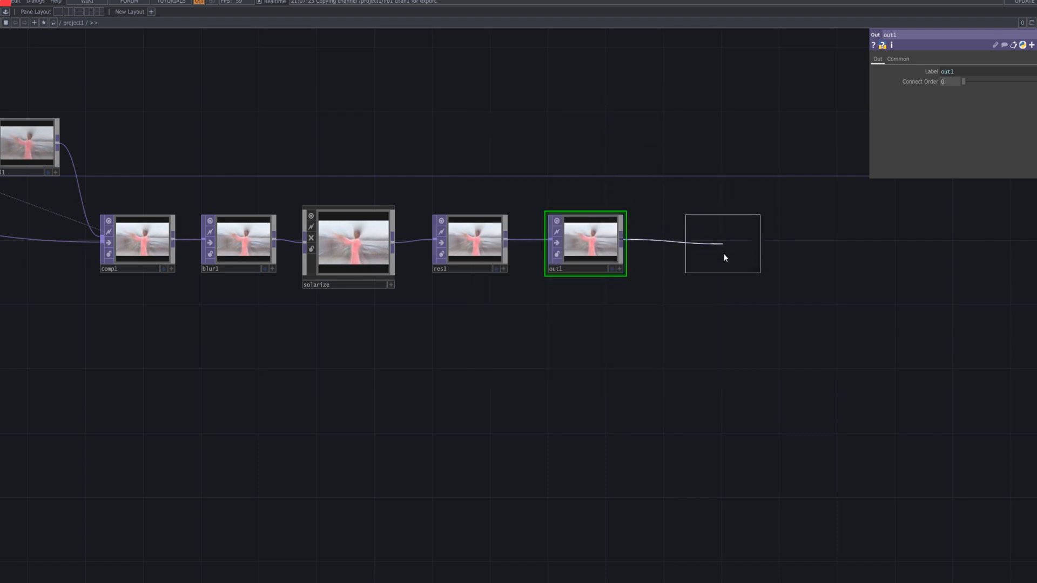
left_click(701, 245)
left_click(612, 268)
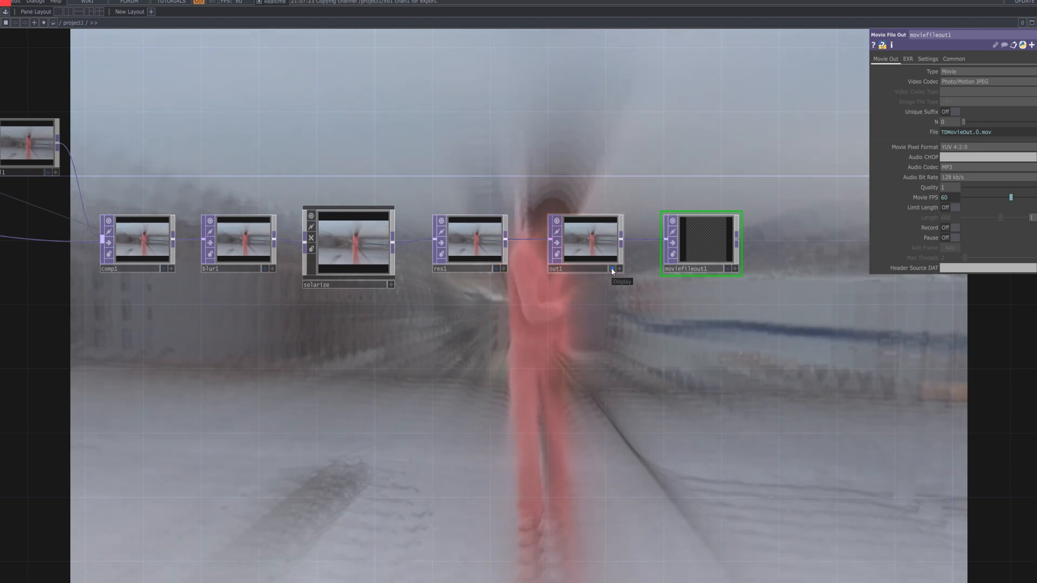
Set blur1's filter size to 1 and solarize's Dry / Wet Mix to 0.017
scroll(611, 269, "down", 5)
scroll(607, 300, "up", 4)
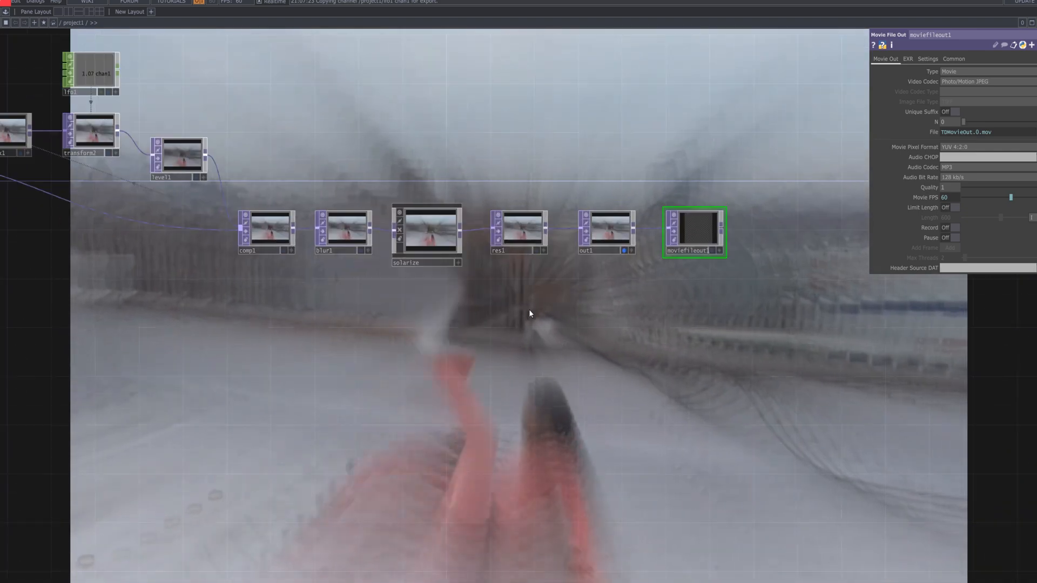
left_click(341, 240)
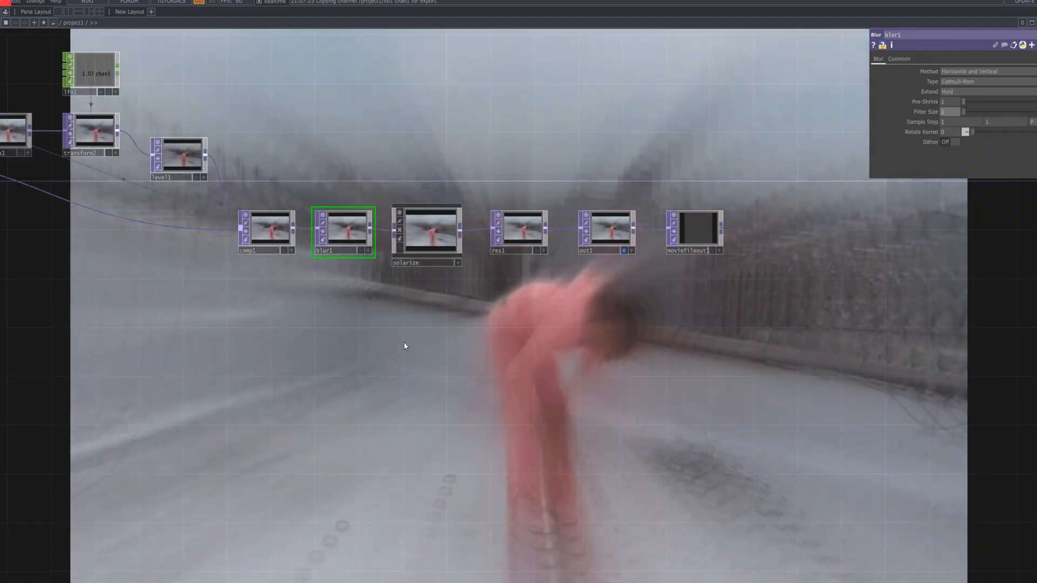
left_click_drag(405, 346, 479, 380)
left_click(500, 264)
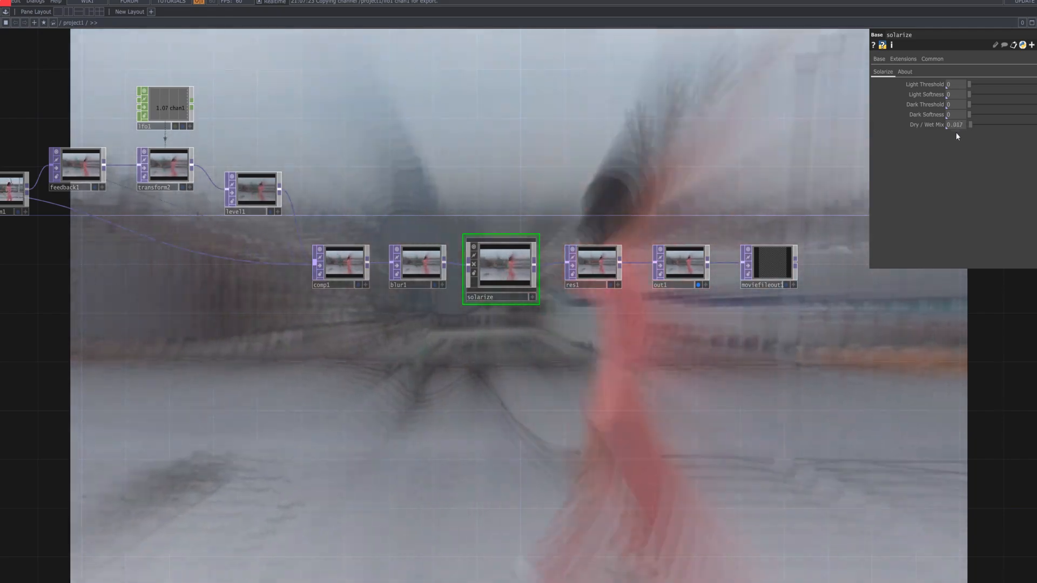
Show transform2's image in the background beside out1's and set lfo1's offset to 1.02
left_click_drag(429, 194, 569, 264)
left_click(305, 239)
left_click(308, 181)
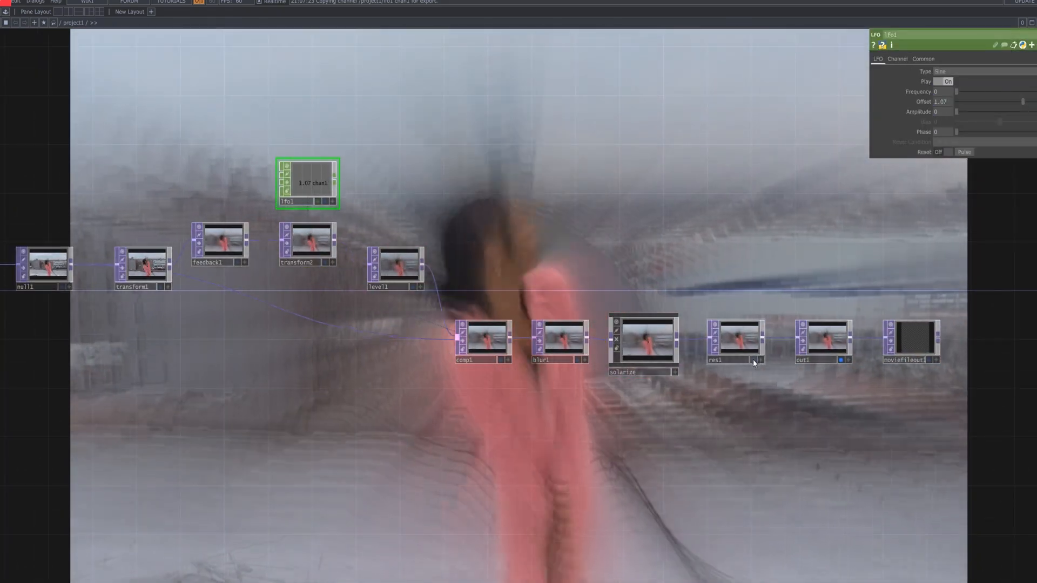
scroll(771, 341, "down", 5)
scroll(771, 341, "up", 5)
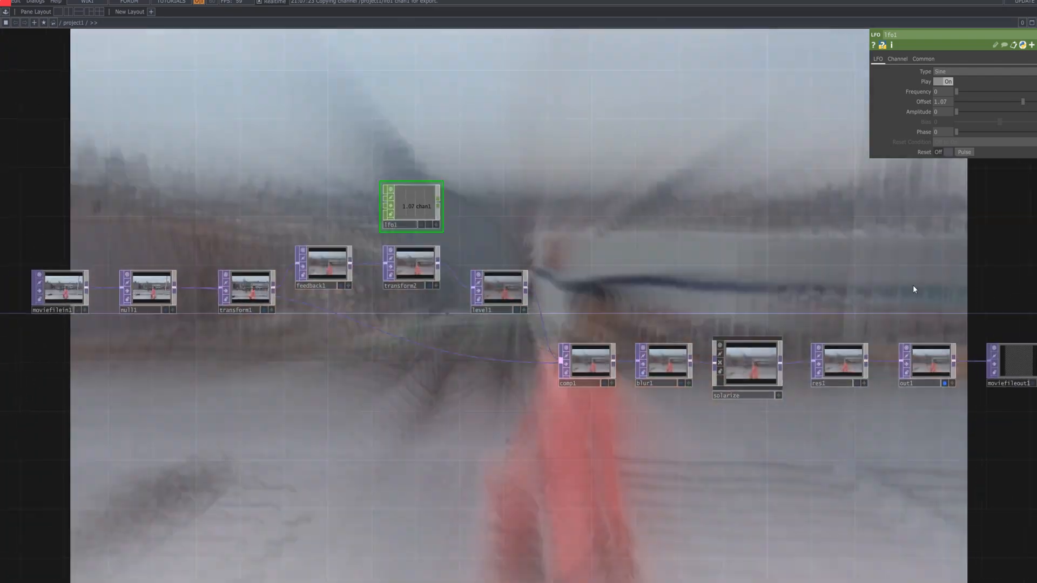
scroll(905, 296, "down", 2)
scroll(894, 303, "up", 2)
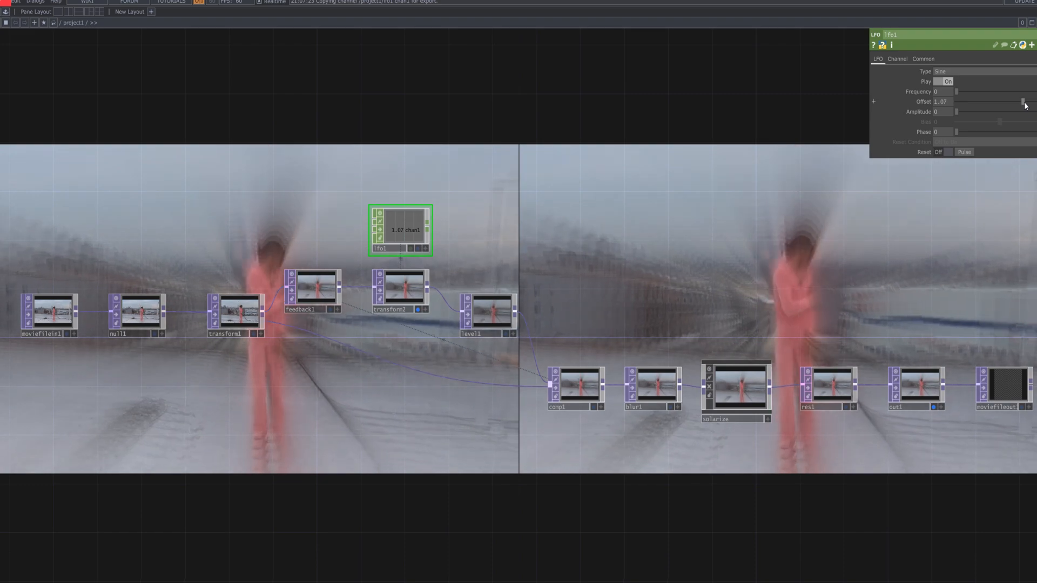
left_click_drag(1024, 102, 1021, 104)
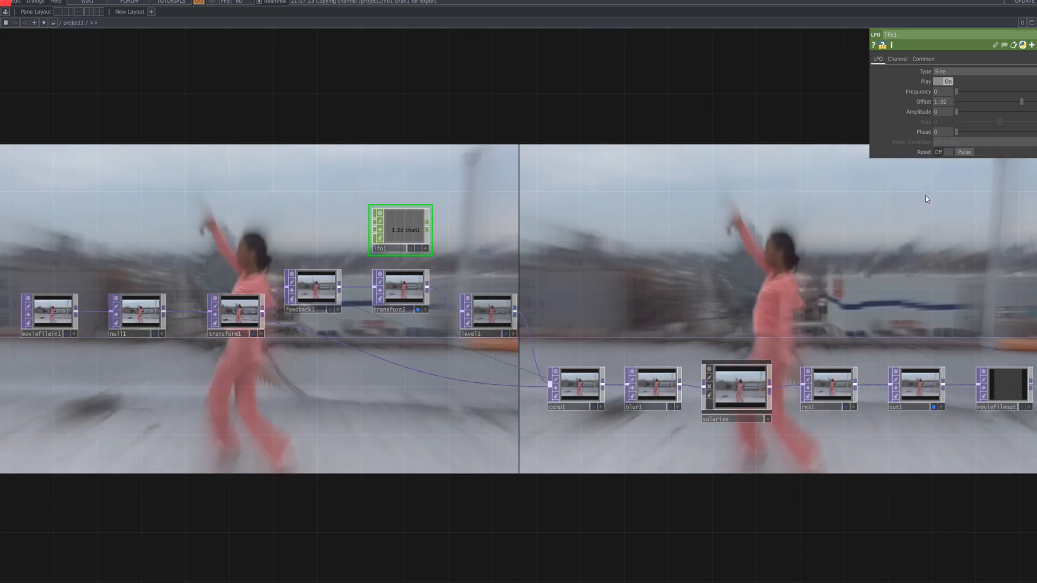
Apply the 1024 x 768 resolution preset to moviefilein1 and set its width to 720
scroll(948, 100, "down", 1)
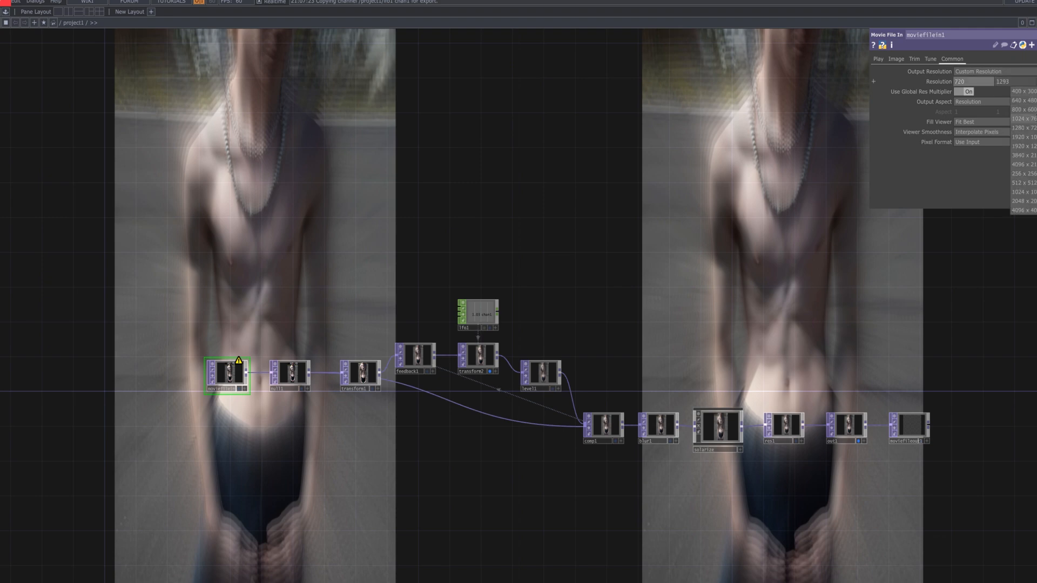
left_click(1023, 118)
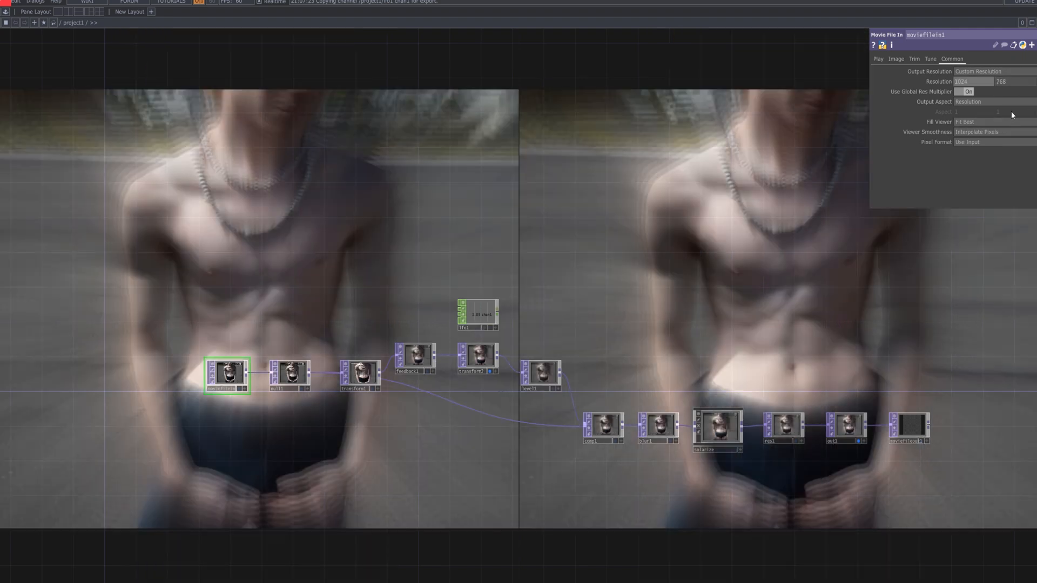
type("720")
key("Return")
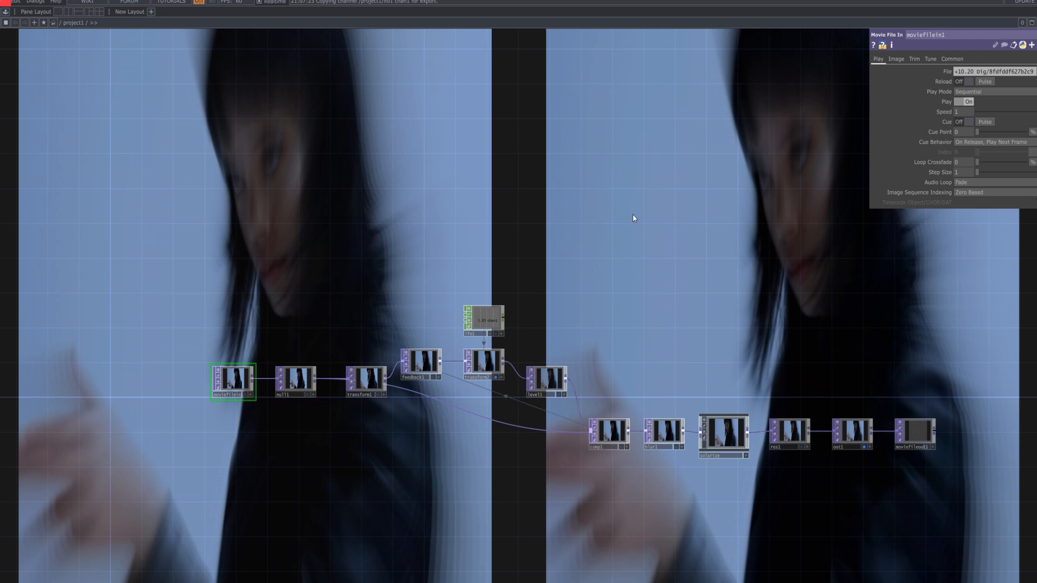
Set moviefilein1's custom output resolution to the 1024 x 768 preset
left_click(953, 59)
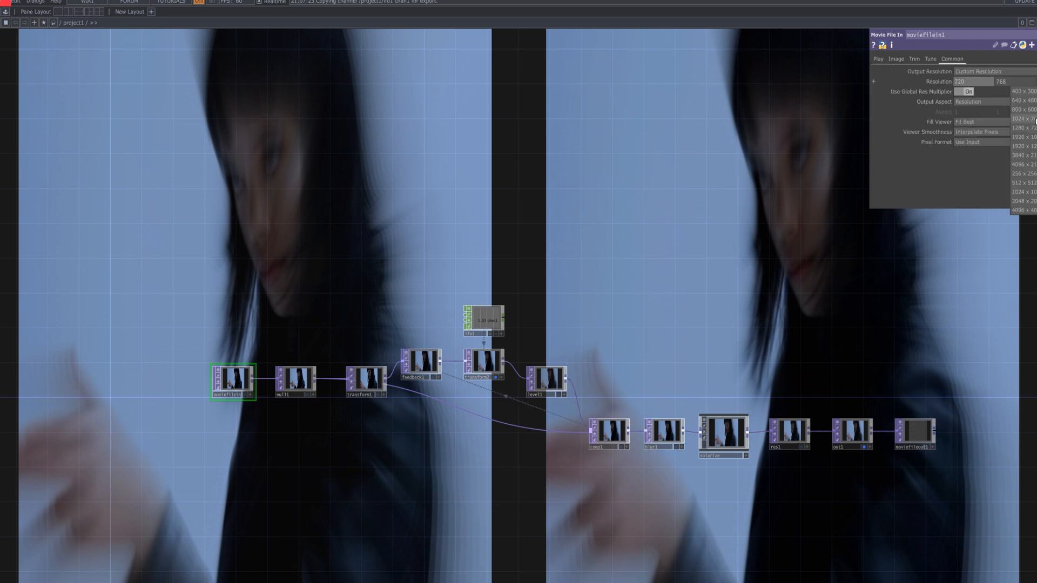
left_click(1035, 120)
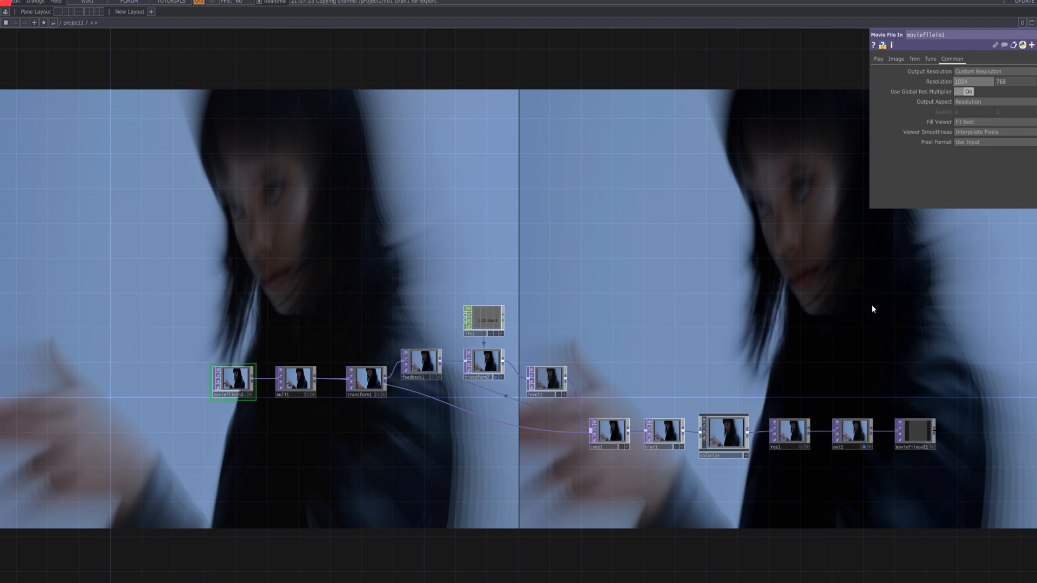
Shift out1 and the Movie File Out node farther along the chain and insert a Level TOP between blur1 and solarize
left_click_drag(893, 315, 802, 414)
scroll(805, 422, "down", 3)
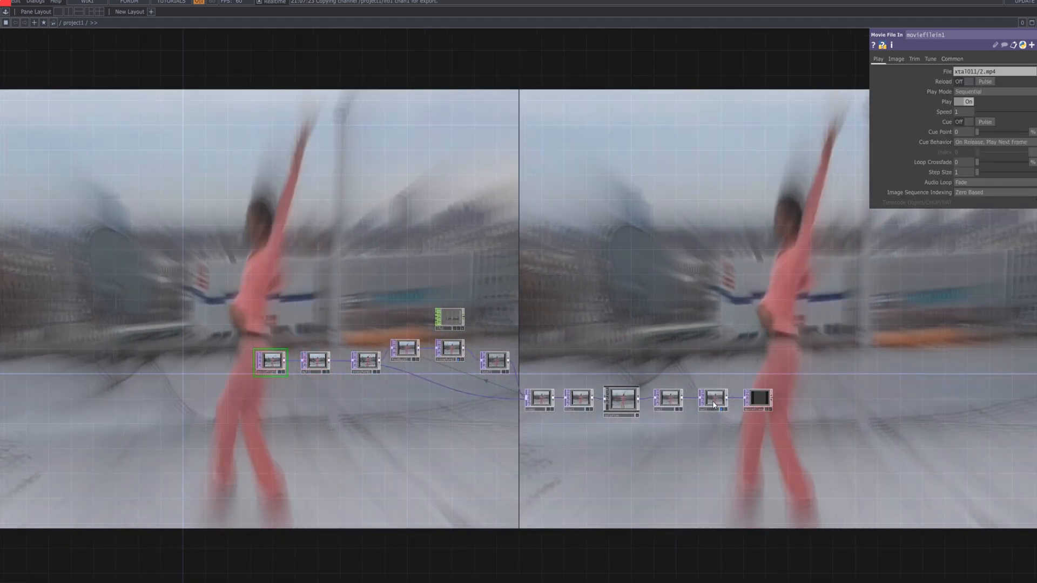
left_click_drag(759, 398, 799, 404)
left_click_drag(716, 404, 739, 403)
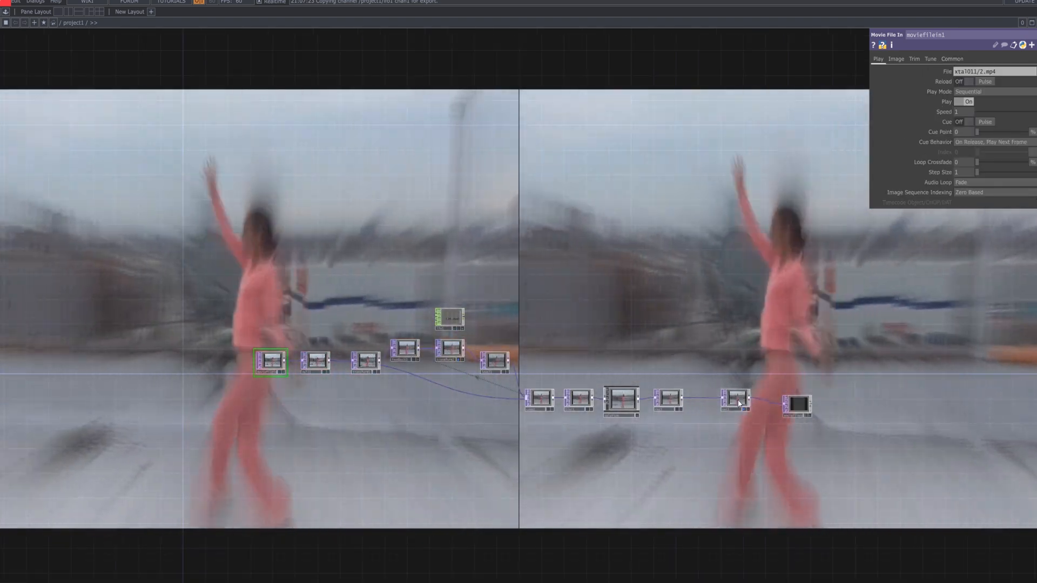
right_click(639, 399)
left_click(617, 394)
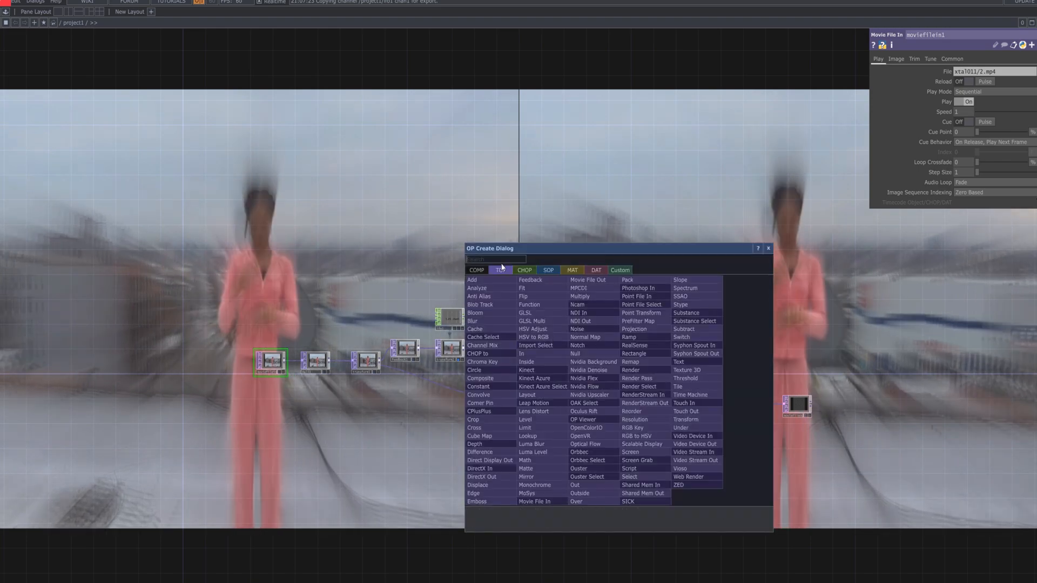
left_click(555, 421)
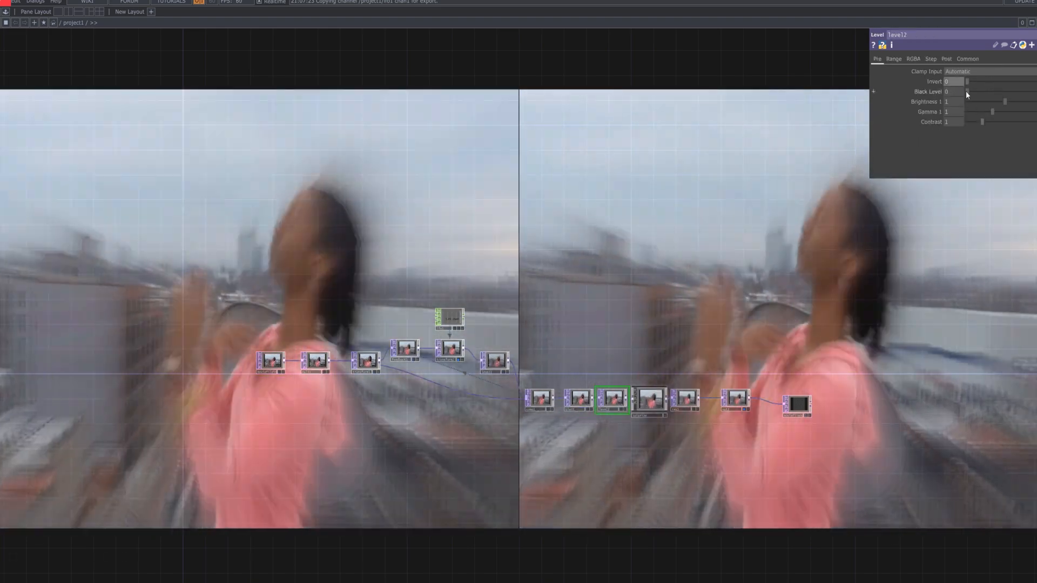
Set level2's brightness to 1.04, gamma to 0.77 and contrast to 1.01, and space out the neighbouring nodes
left_click_drag(1004, 101, 983, 125)
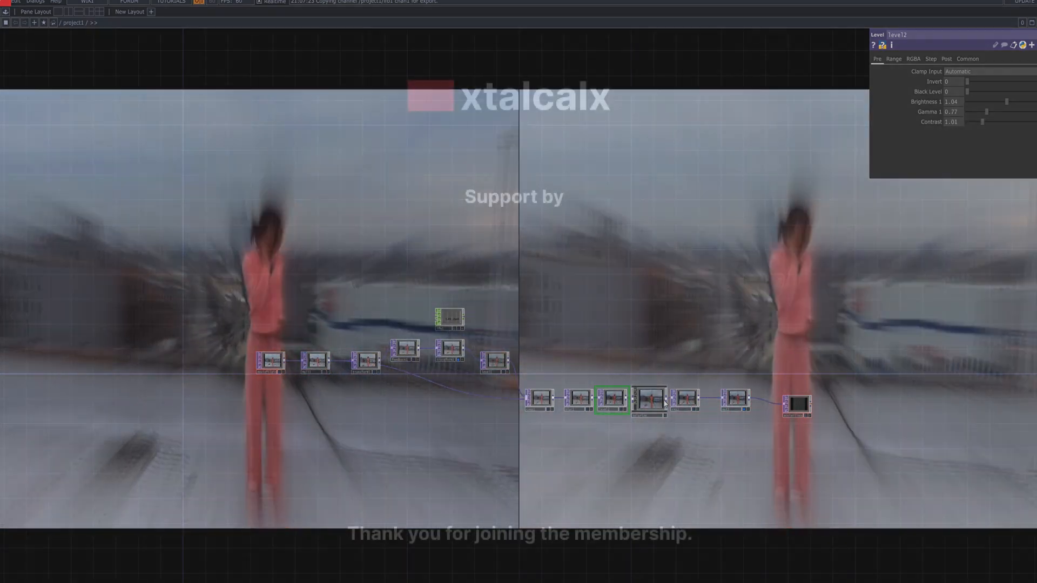
left_click_drag(649, 400, 619, 400)
left_click_drag(697, 403, 707, 403)
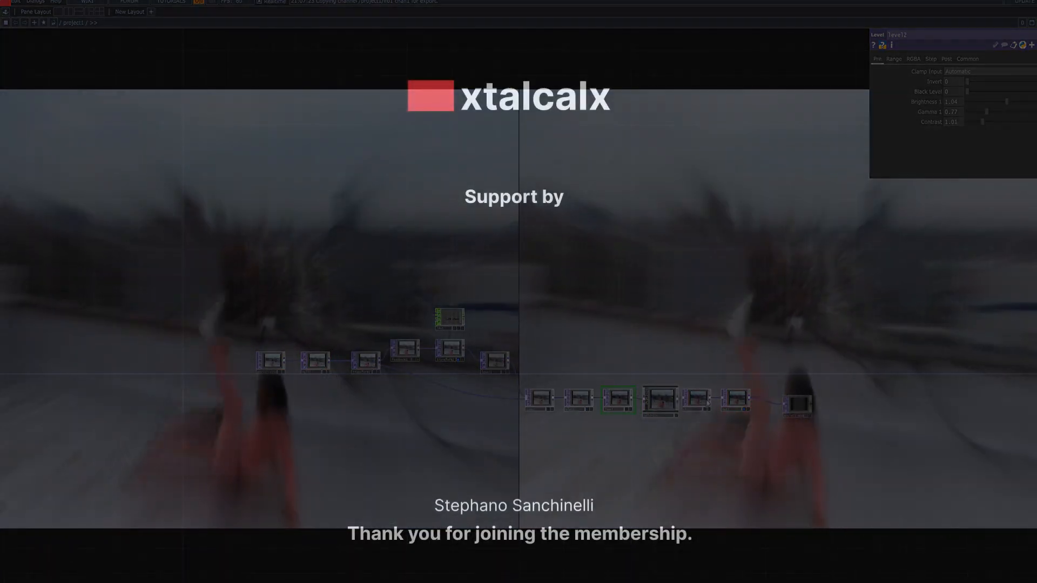